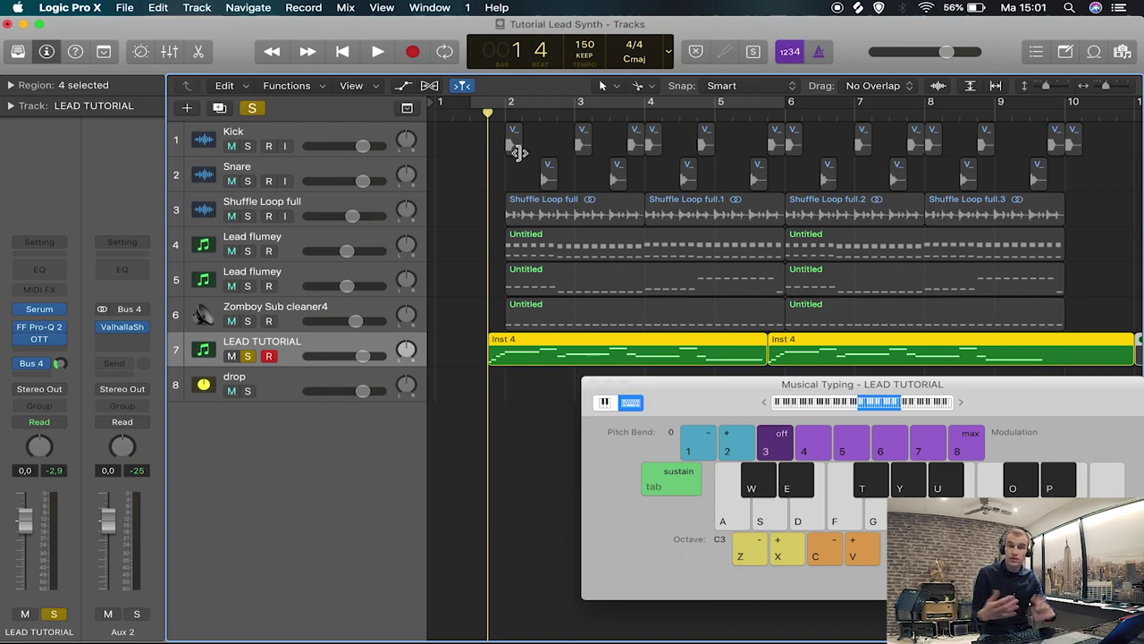
Detune OSC A's 11 unison voices and audition the lead with Musical Typing.
key("space")
key("space")
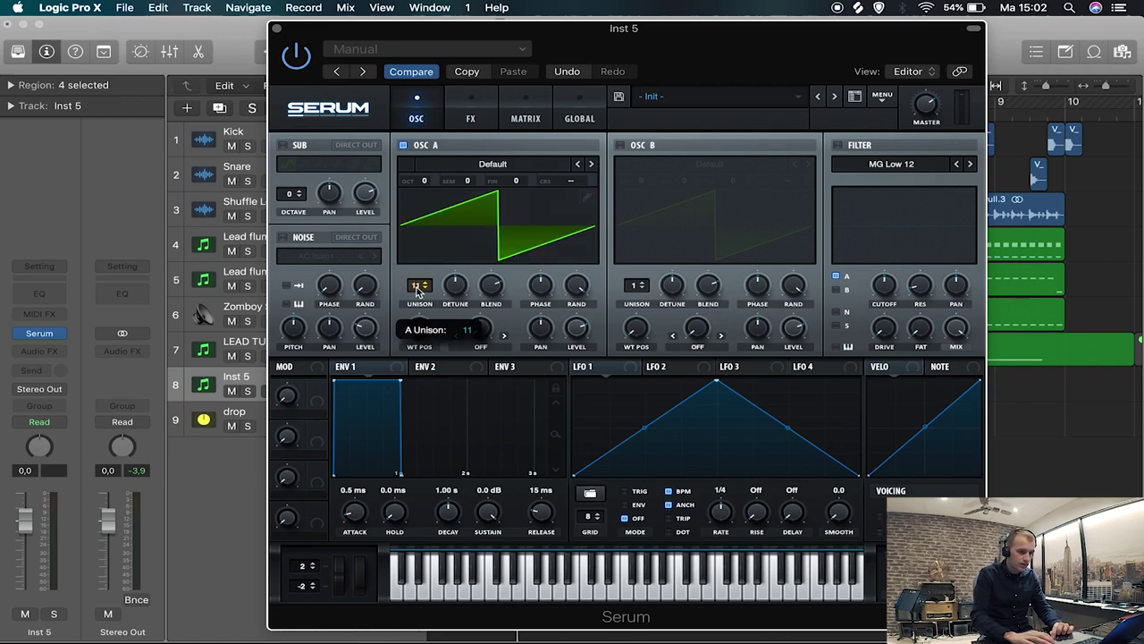
left_click_drag(455, 282, 444, 338)
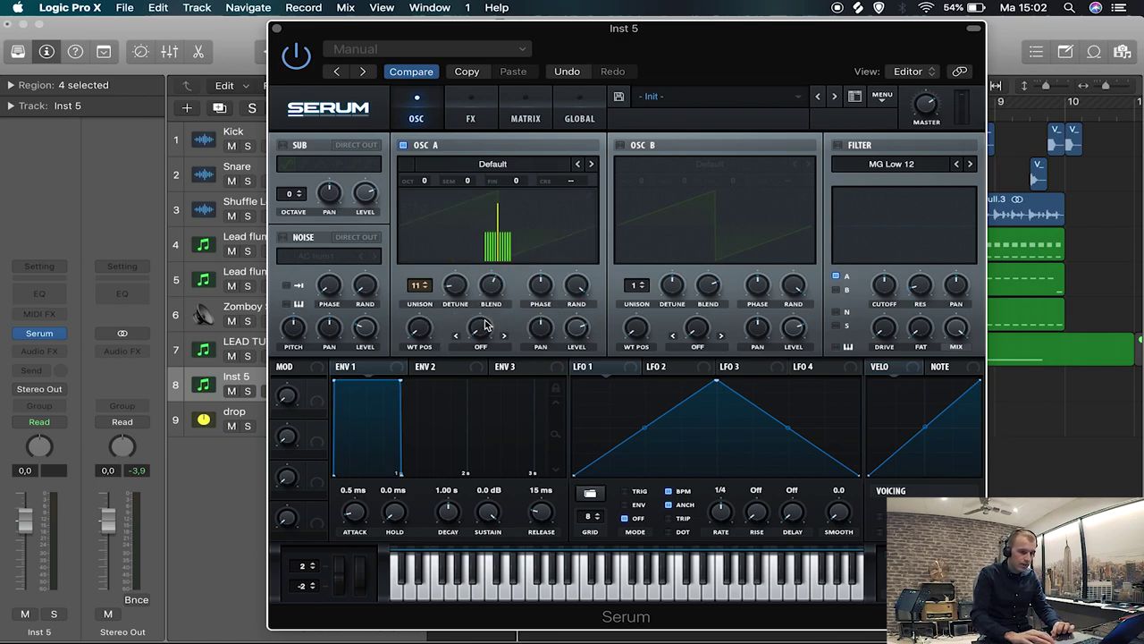
key("super+k")
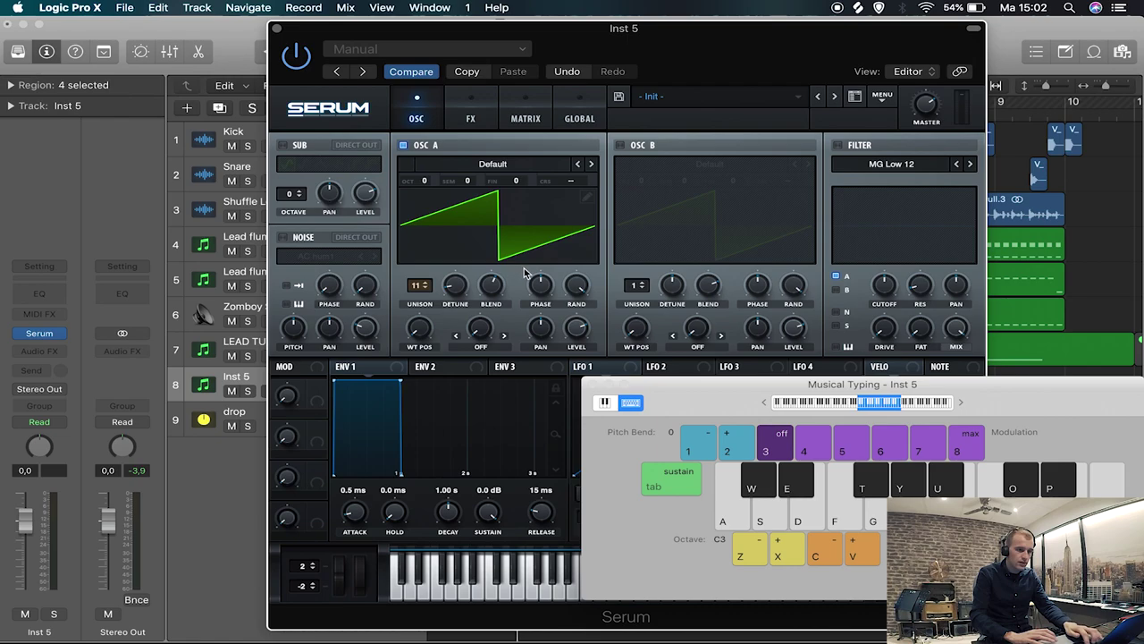
key("f")
key("d")
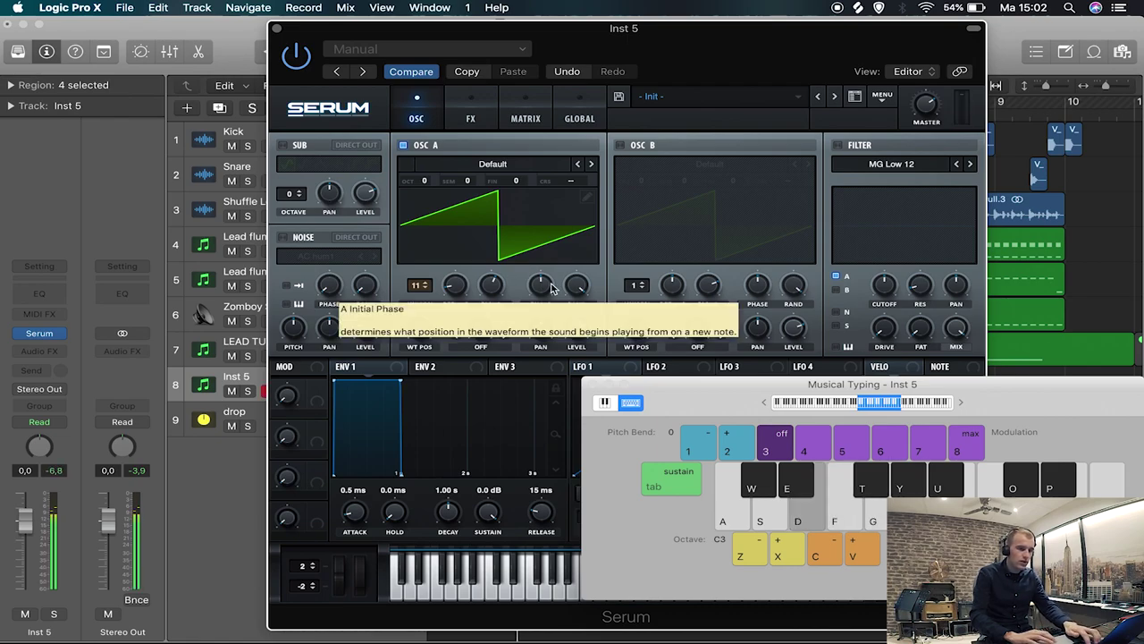
left_click(650, 56)
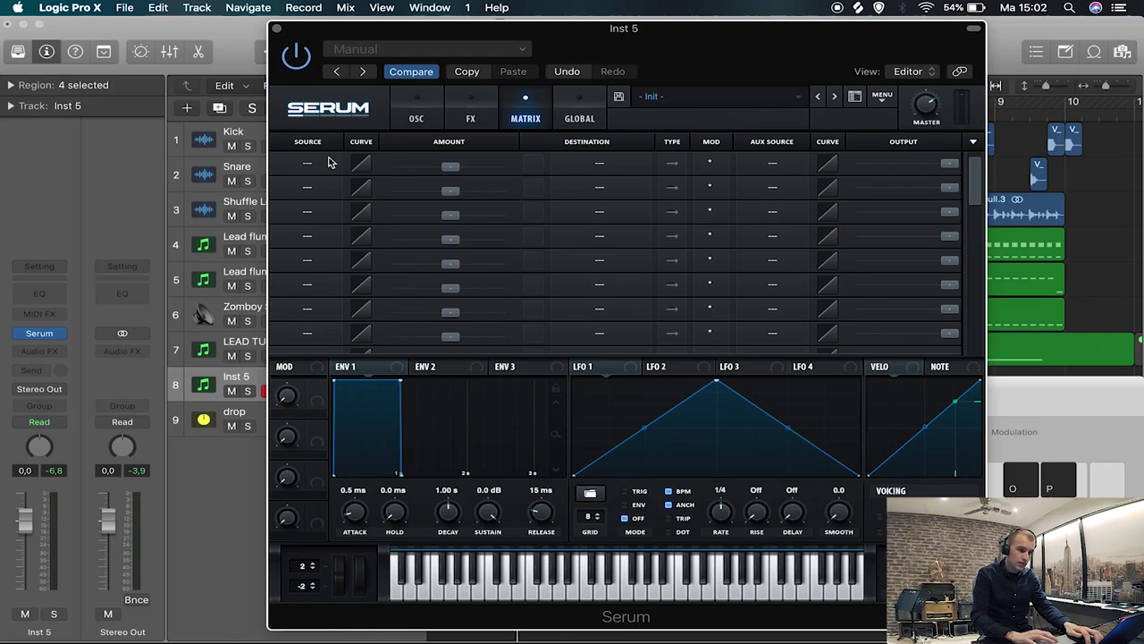
Route LFO 1 to Global > Mast.Tun in matrix row 1.
left_click(328, 162)
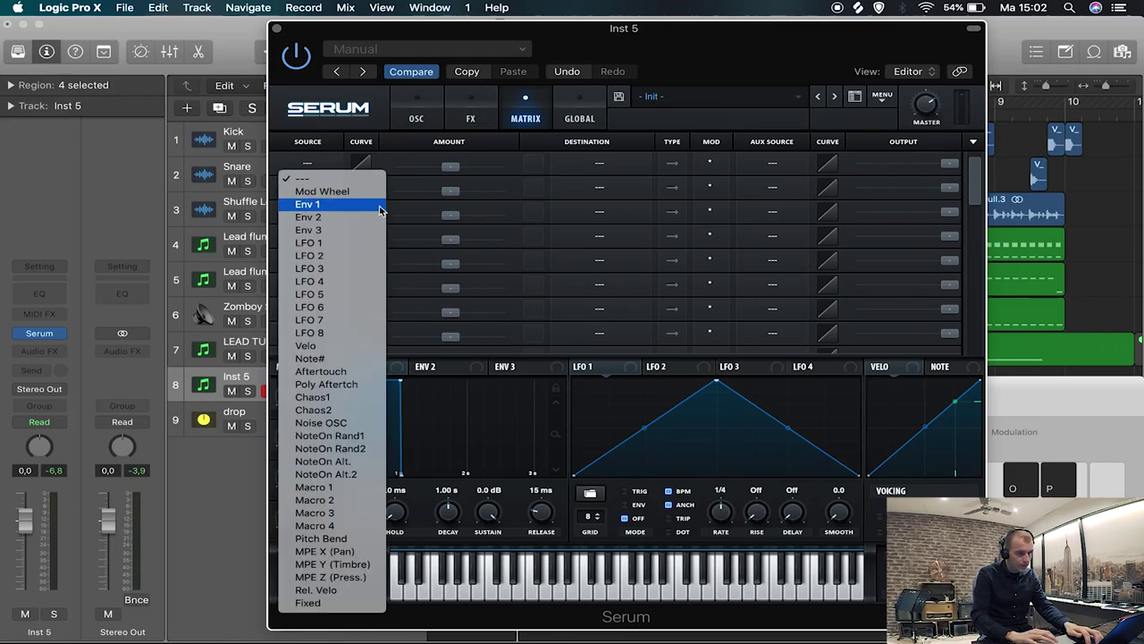
left_click(335, 243)
left_click(599, 163)
mouse_move(606, 301)
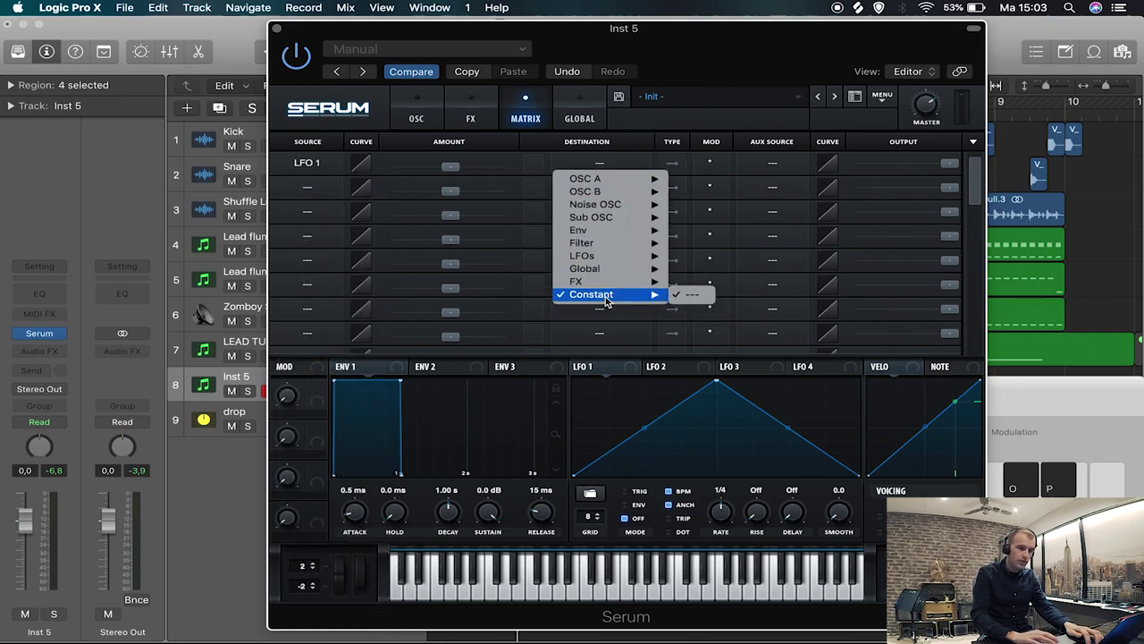
mouse_move(604, 269)
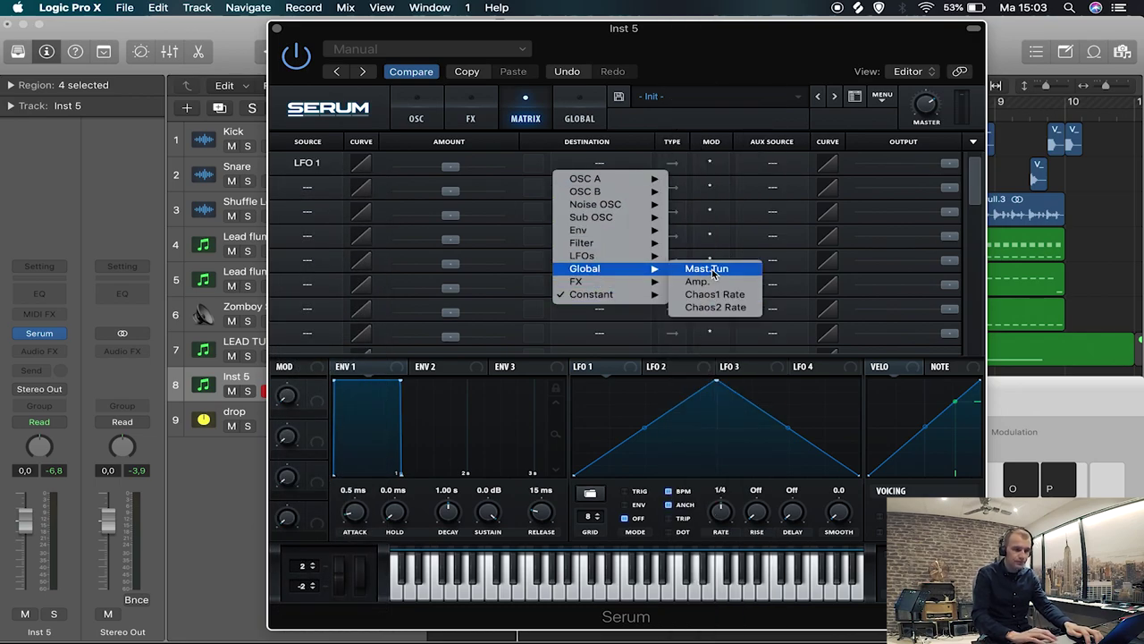
left_click(710, 268)
Switch on oscillator B, then return to the modulation matrix.
left_click(419, 112)
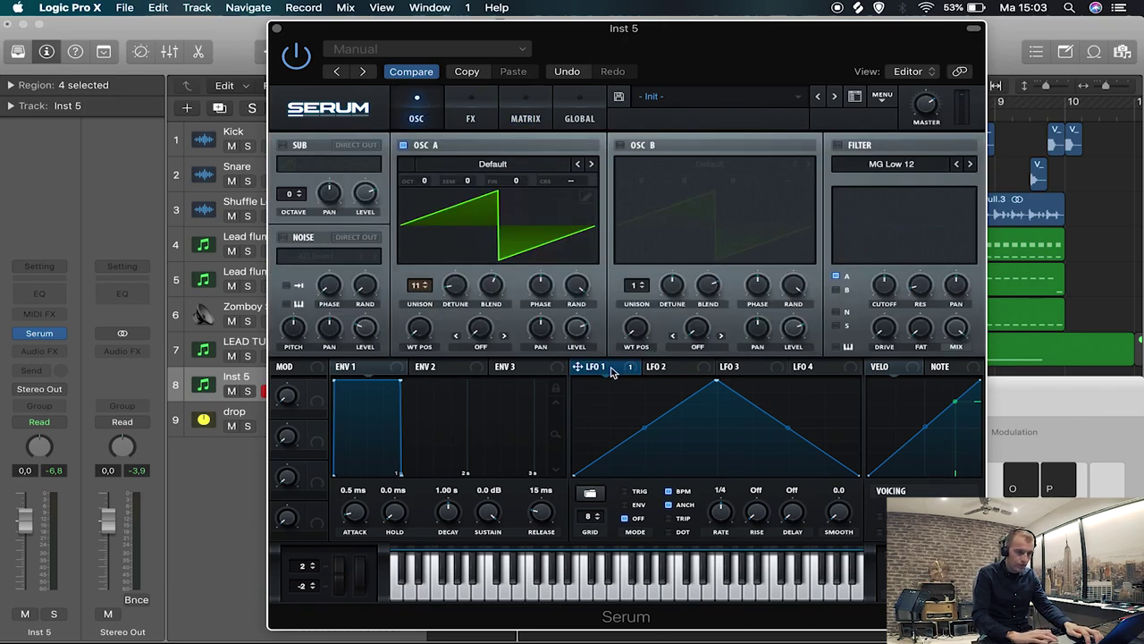
mouse_move(612, 372)
left_mouse_down()
mouse_move(519, 179)
mouse_move(420, 179)
mouse_move(523, 183)
mouse_move(449, 187)
mouse_move(524, 196)
mouse_move(422, 178)
mouse_move(536, 219)
mouse_move(597, 355)
left_mouse_up()
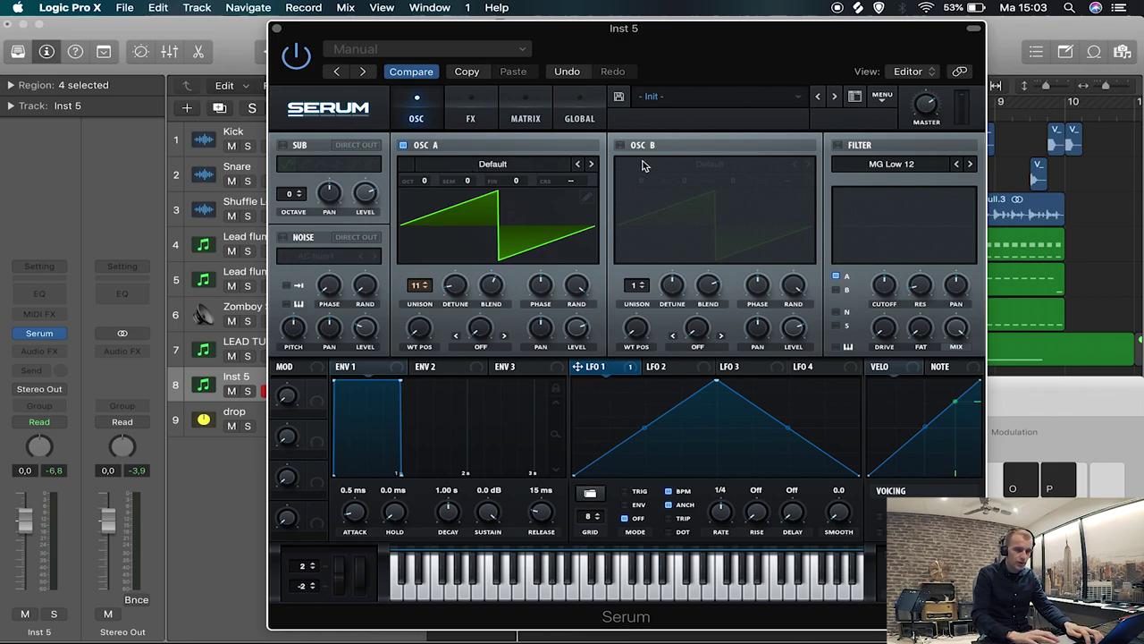
left_click(619, 145)
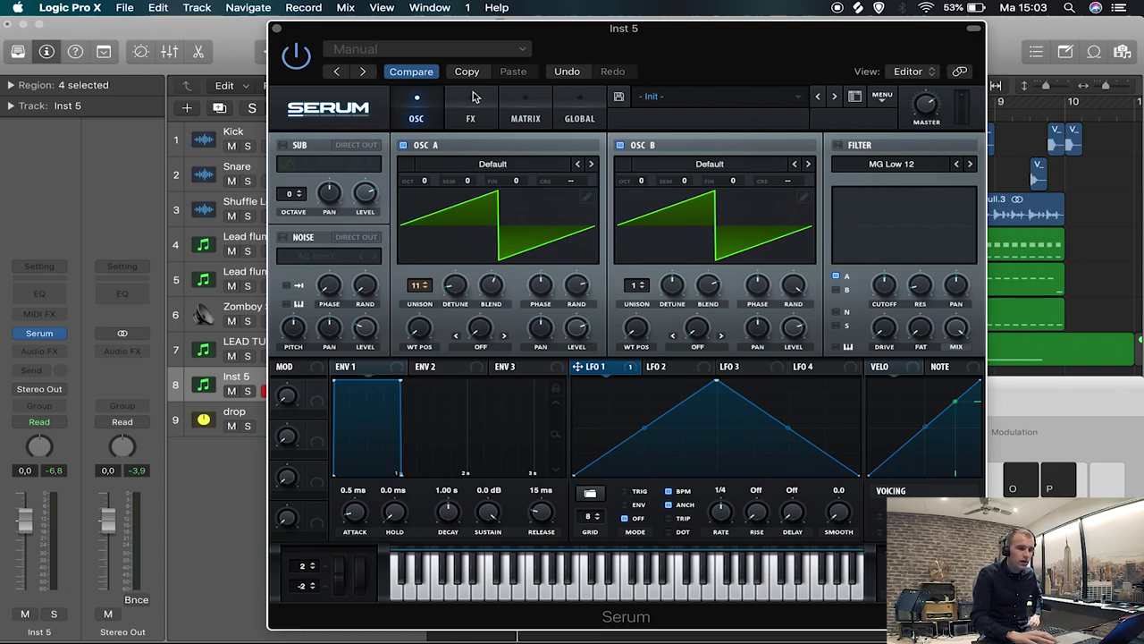
left_click(526, 118)
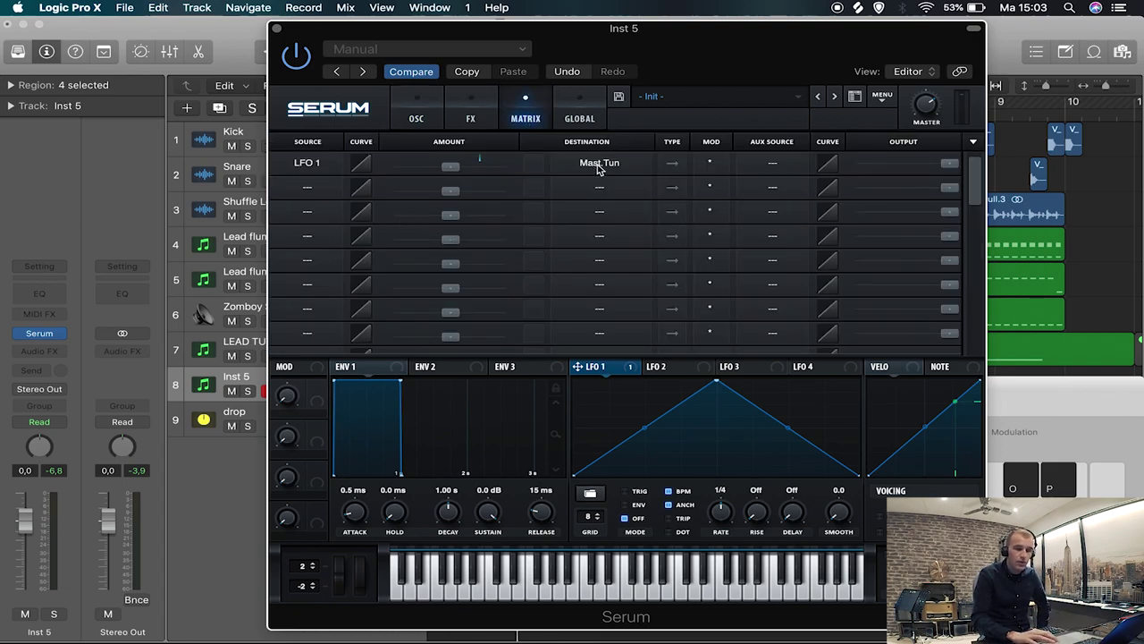
left_click(419, 111)
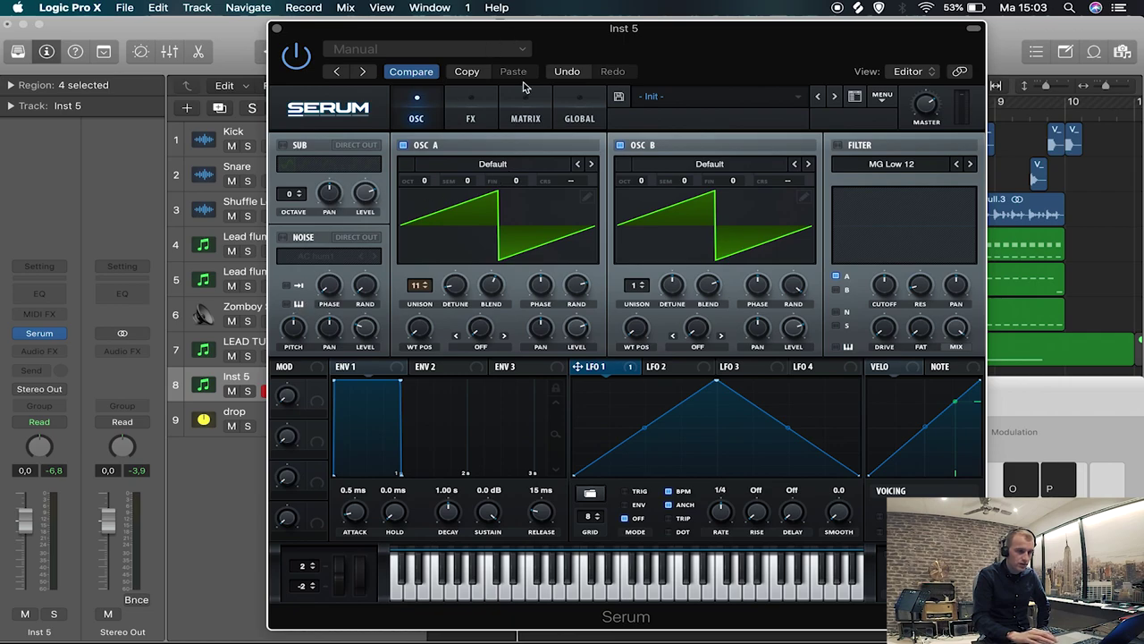
left_click(521, 118)
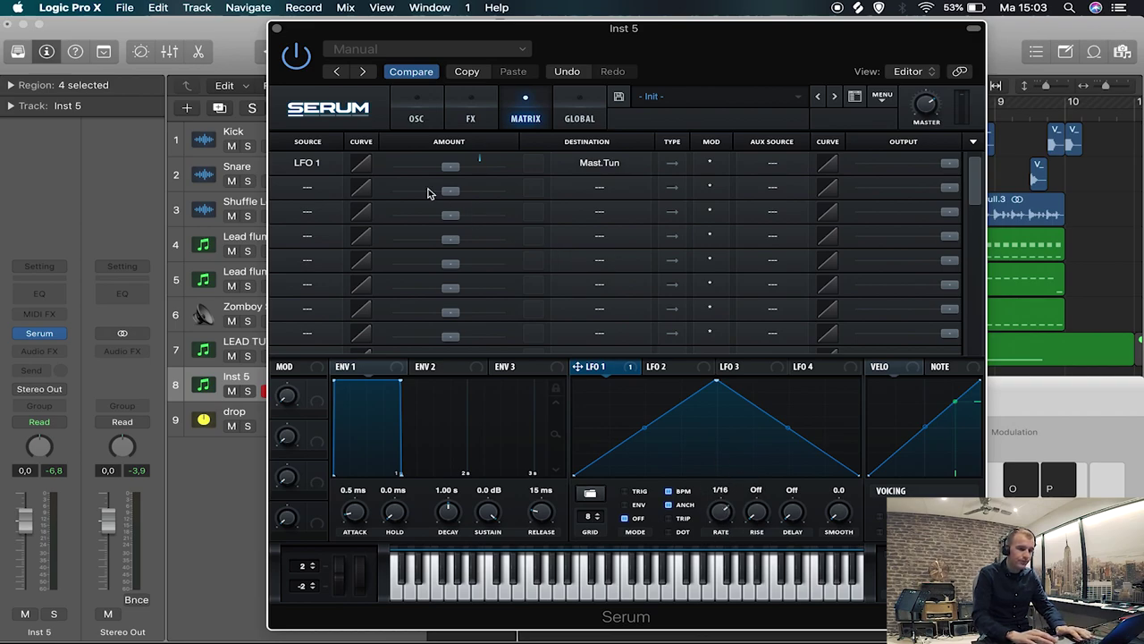
Set LFO 1's master-tune modulation amount to a subtle 5 and audition the wobble.
left_click_drag(447, 178, 462, 177)
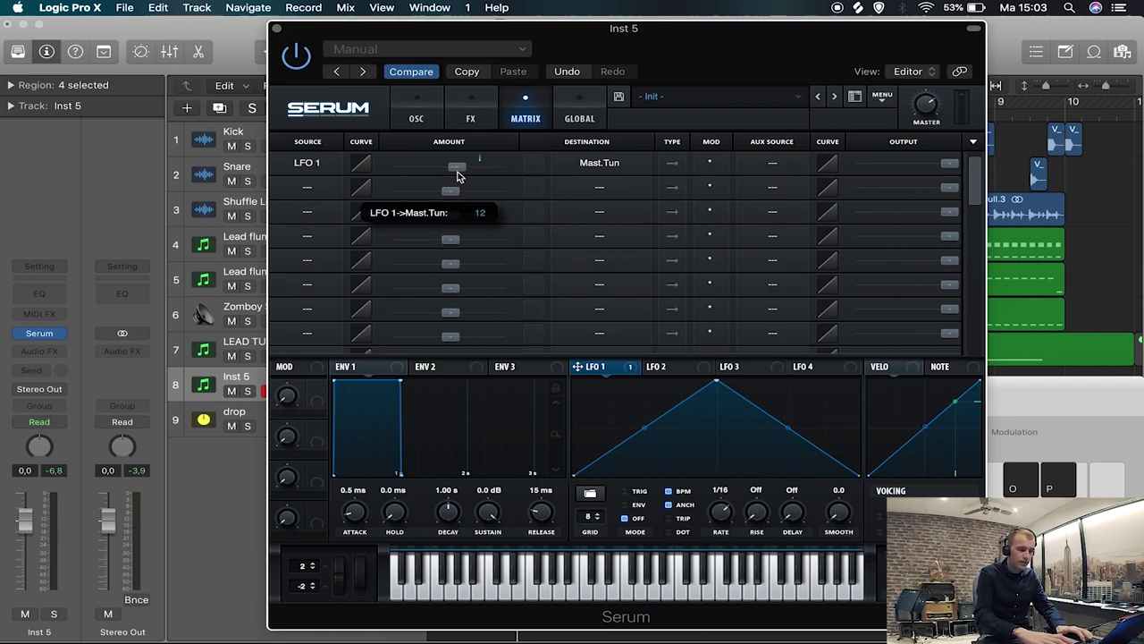
key("super+k")
key("f")
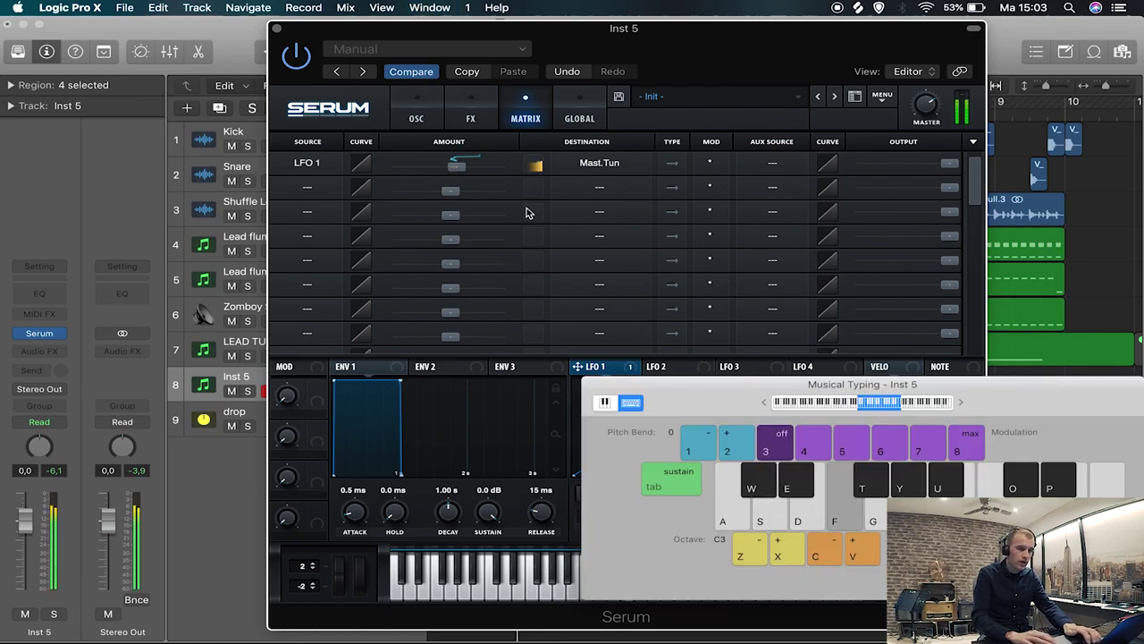
left_click(678, 54)
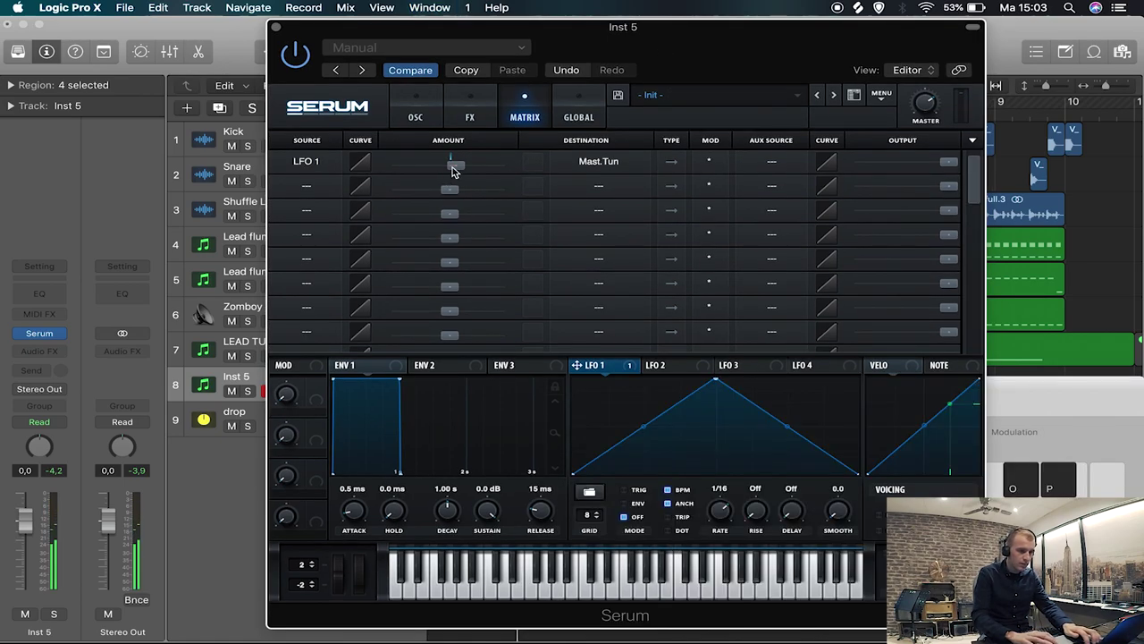
left_click_drag(453, 170, 448, 172)
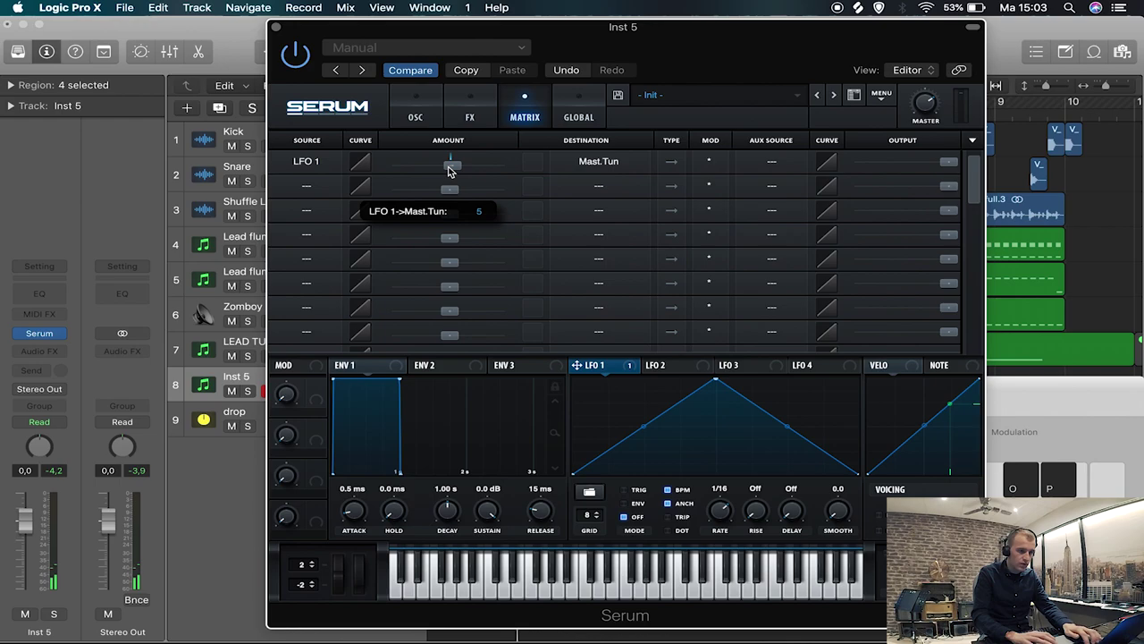
key("f")
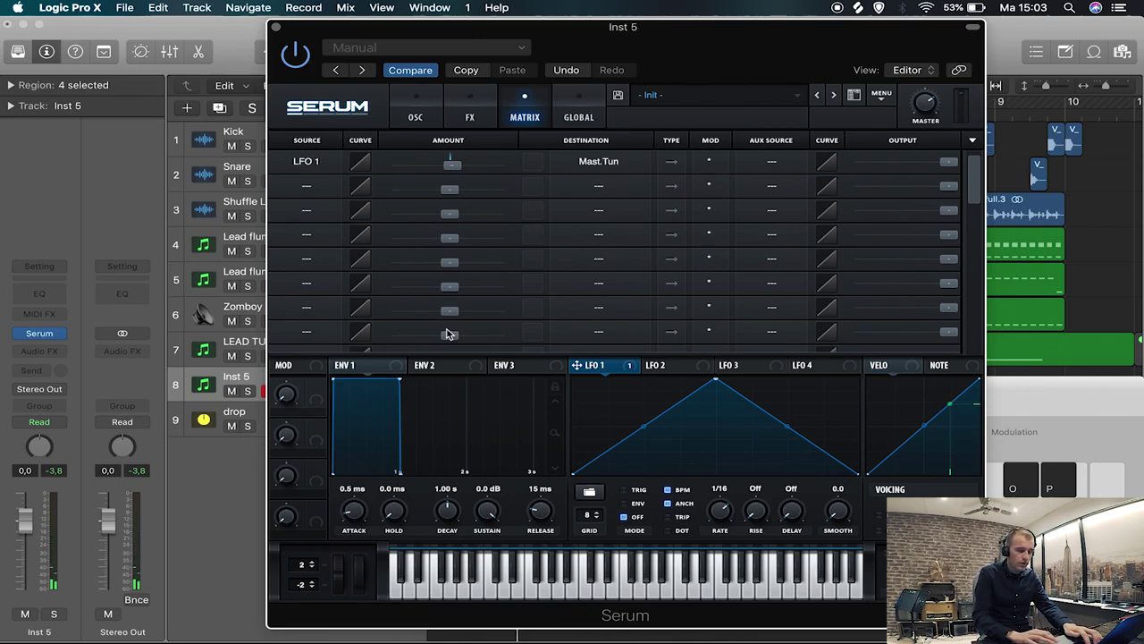
left_click(438, 367)
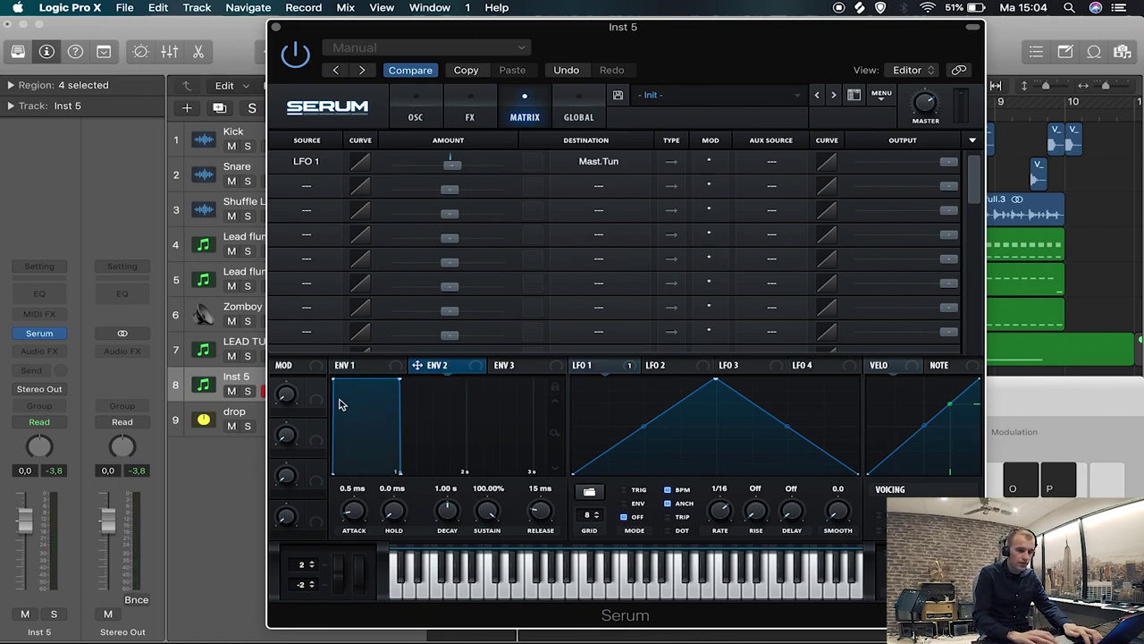
Make Env 2 the aux source scaling row 1's LFO 1 tuning modulation.
left_click(766, 155)
left_click(771, 159)
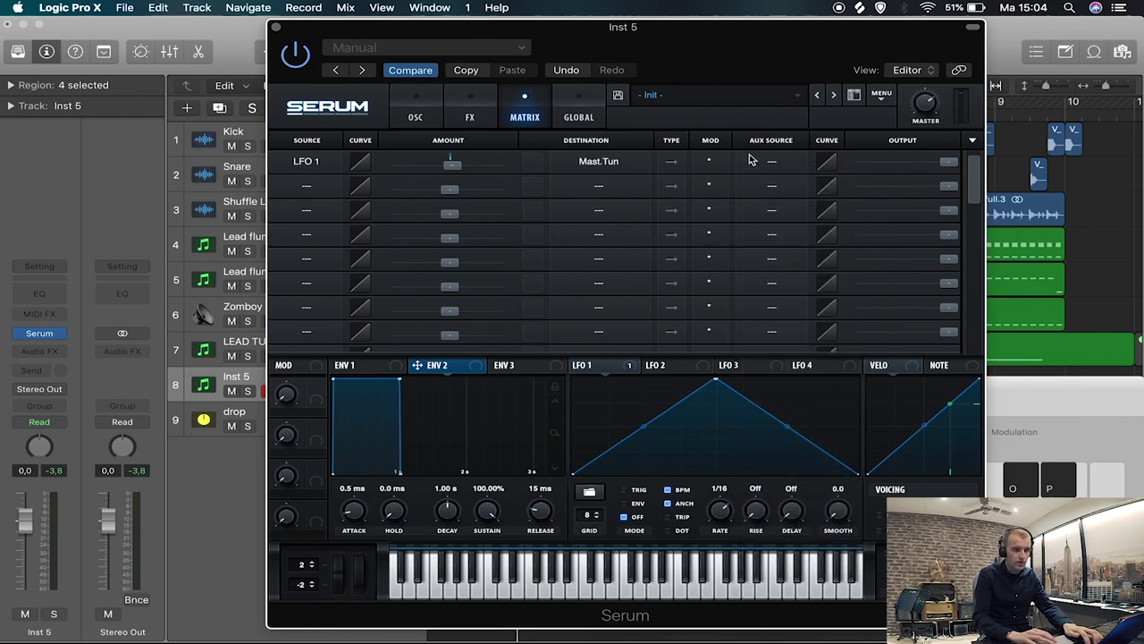
left_click(772, 162)
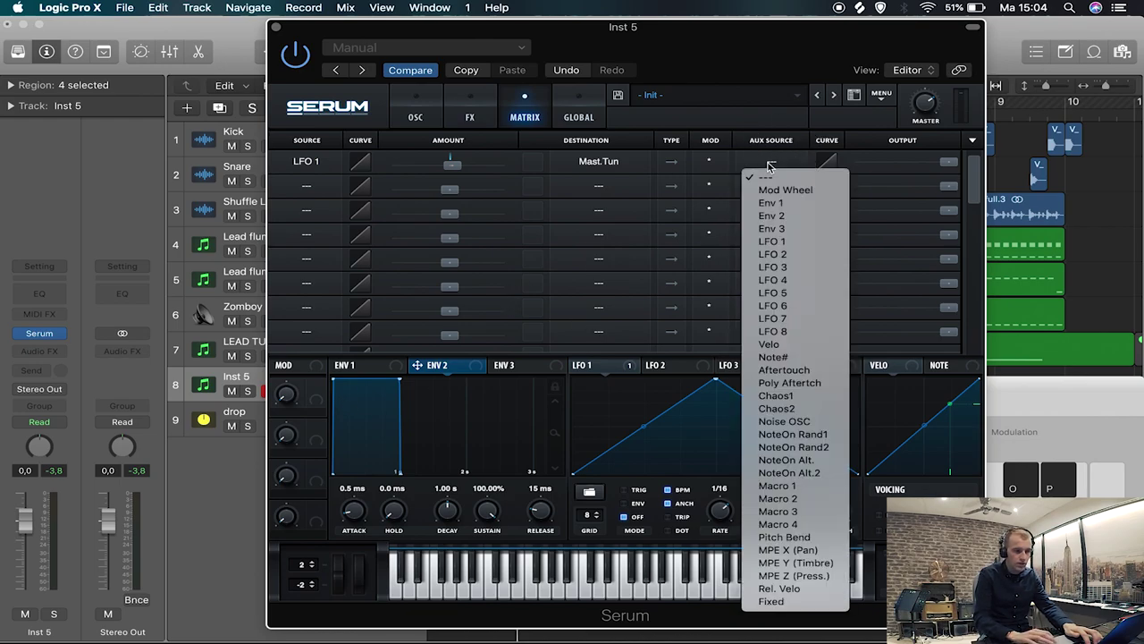
left_click(783, 215)
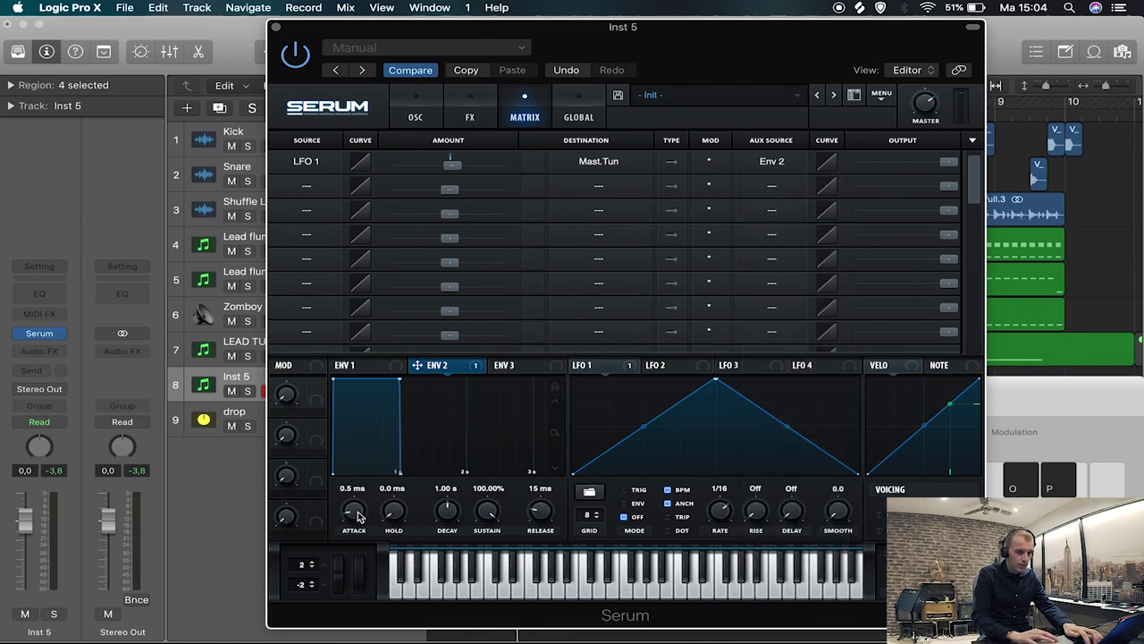
Lengthen Env 2's attack to 3.53 s and give OSC B six unison voices.
left_click_drag(358, 515, 349, 474)
scroll(358, 505, "up", 5)
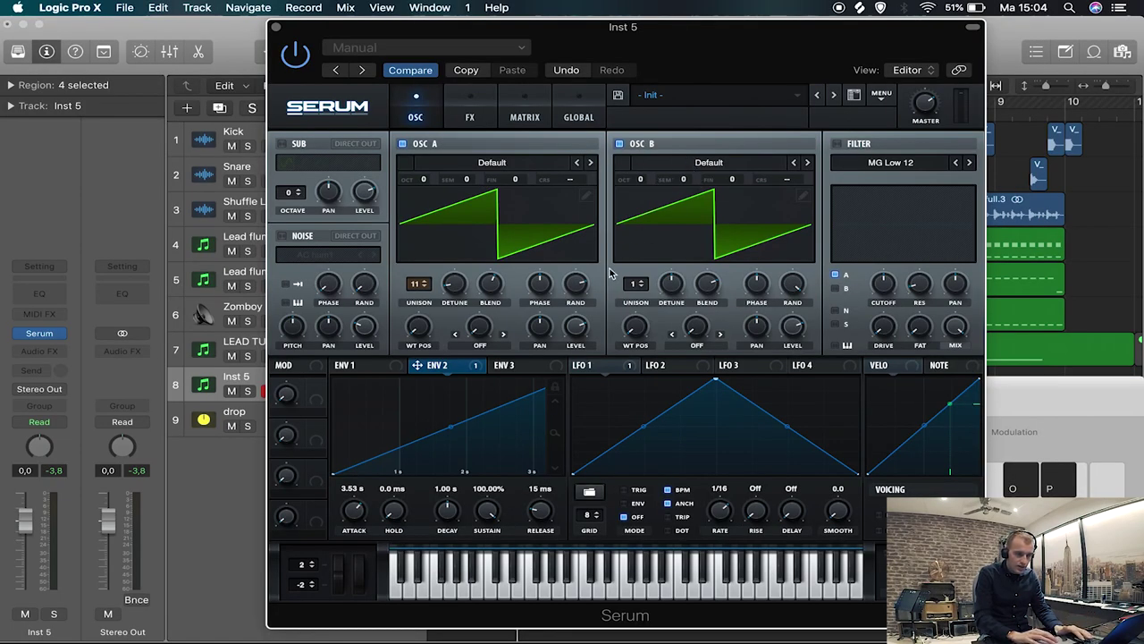
left_click_drag(635, 284, 636, 274)
Load the Basic_Cjw wavetable on OSC B.
left_click(709, 163)
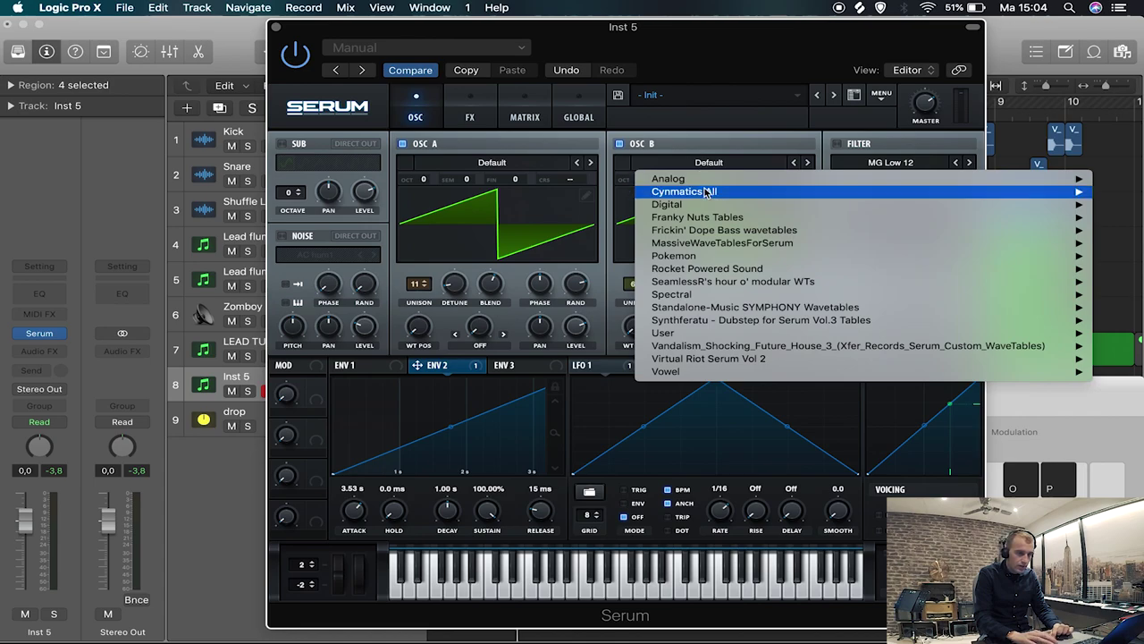
mouse_move(705, 179)
left_click_drag(632, 324, 659, 250)
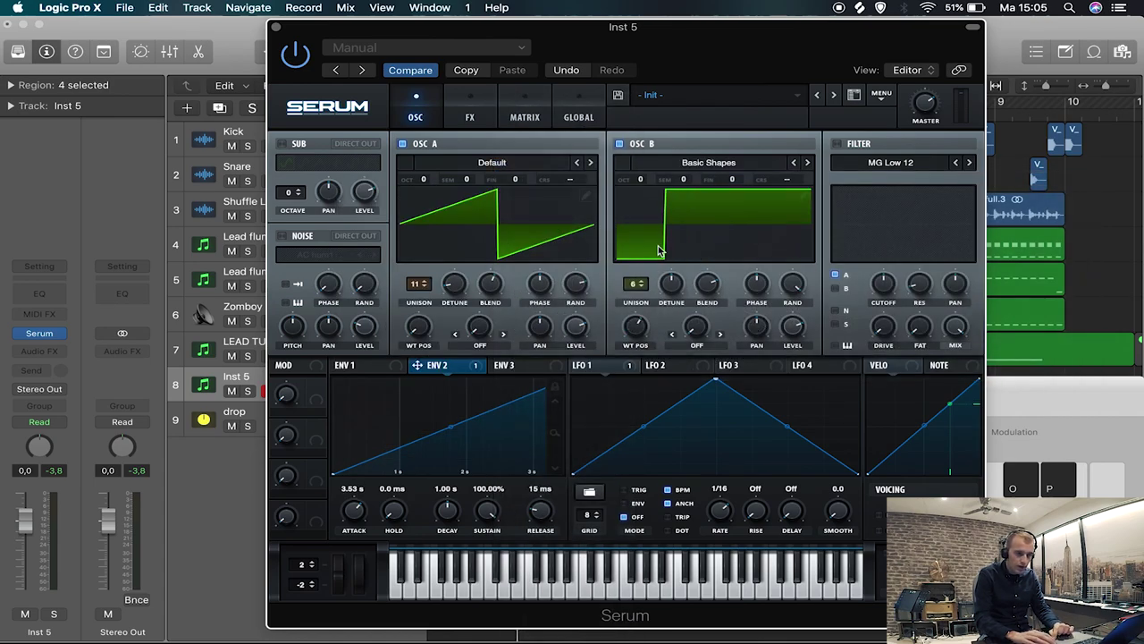
left_click(808, 163)
left_click_drag(635, 327, 616, 381)
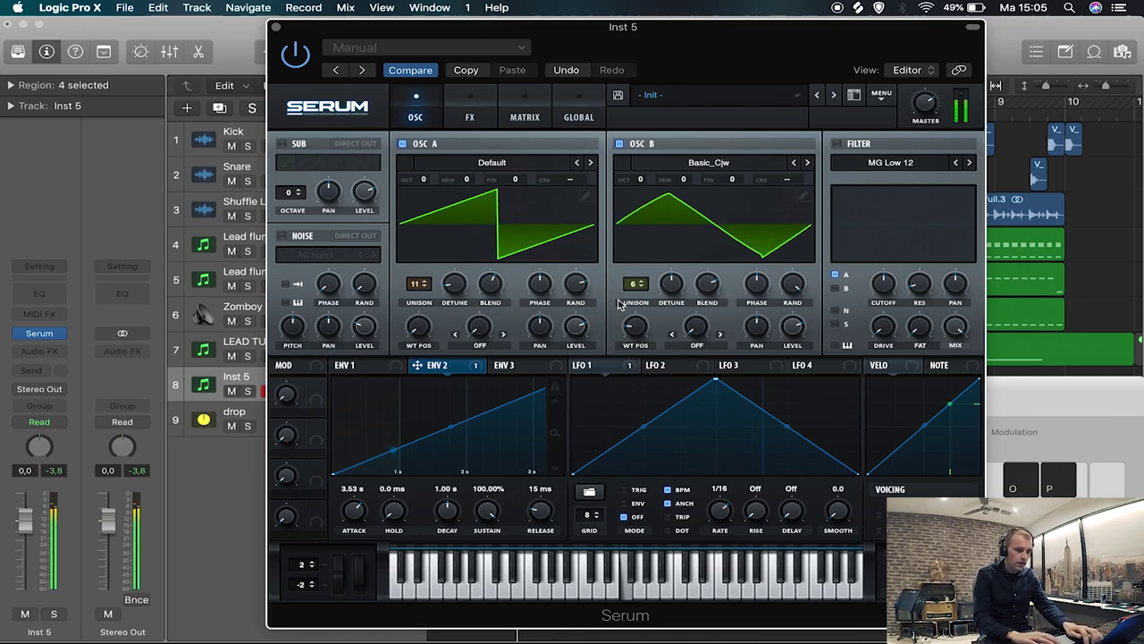
Bend Env 2's attack into an exponential curve.
left_click(524, 113)
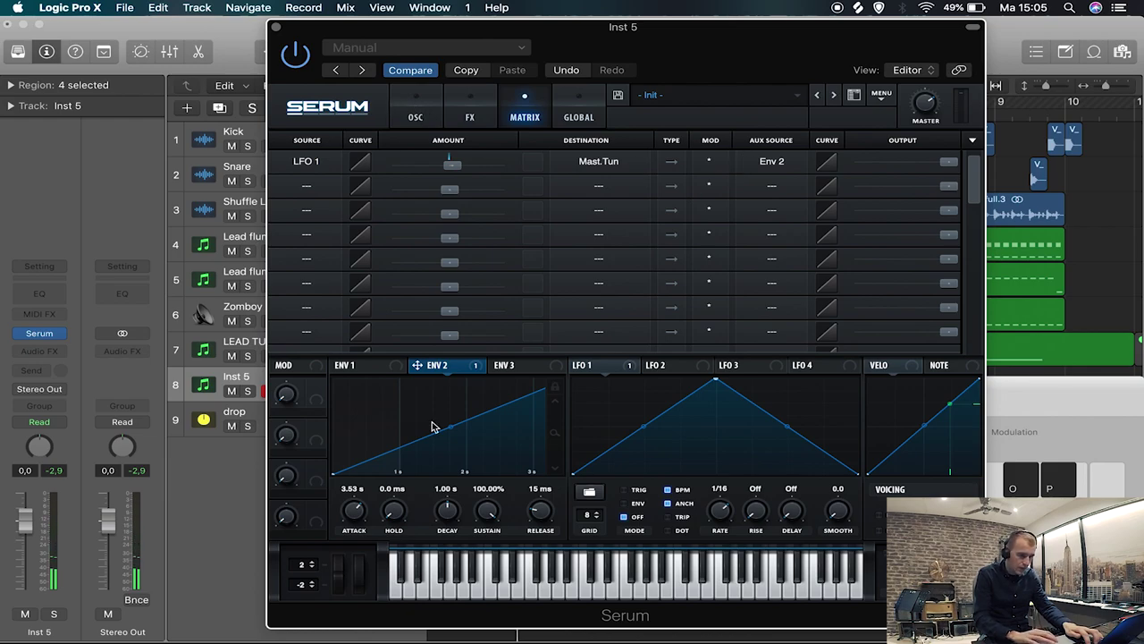
left_click_drag(430, 436, 454, 437)
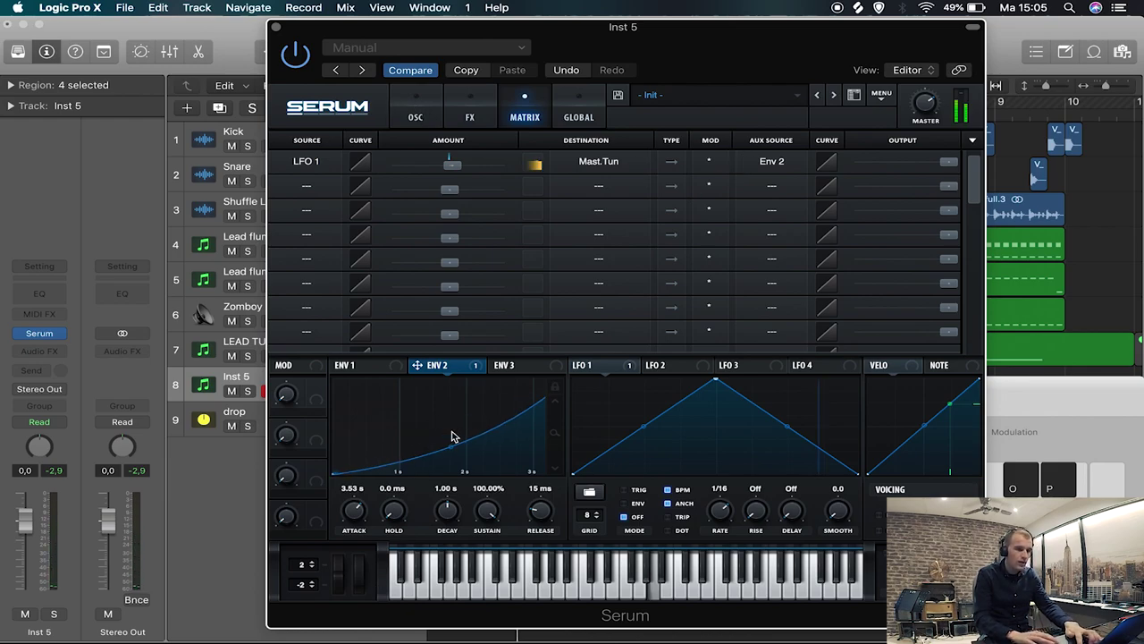
left_click(416, 107)
Set OSC B to five unison voices with wavetable position 256.
left_click_drag(676, 298, 675, 308)
left_click(639, 286)
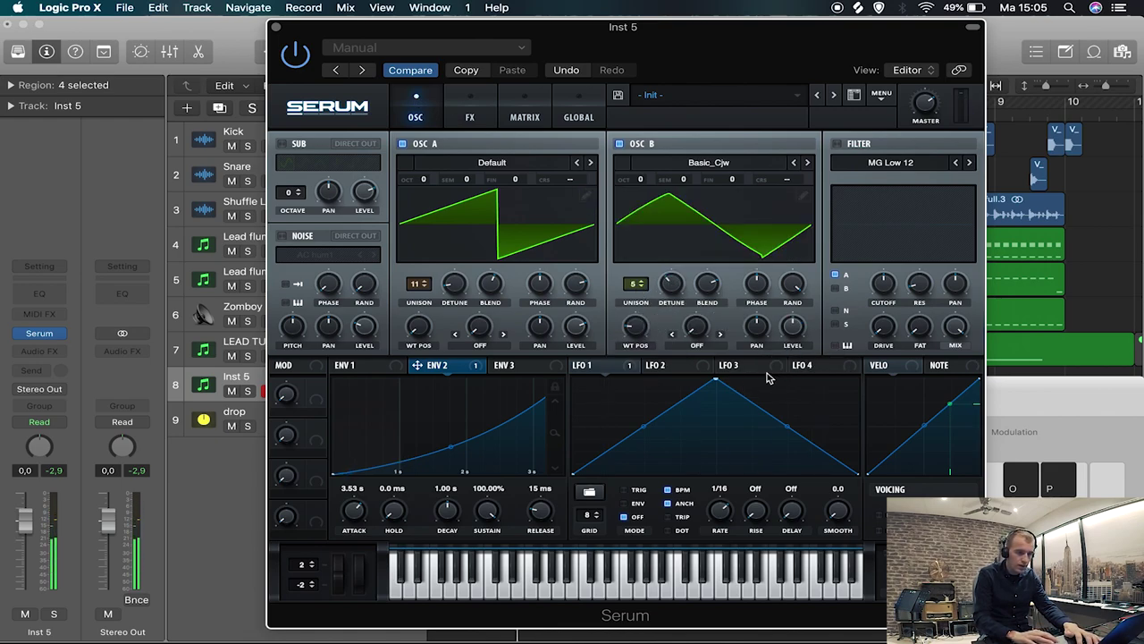
left_click_drag(702, 261, 700, 240)
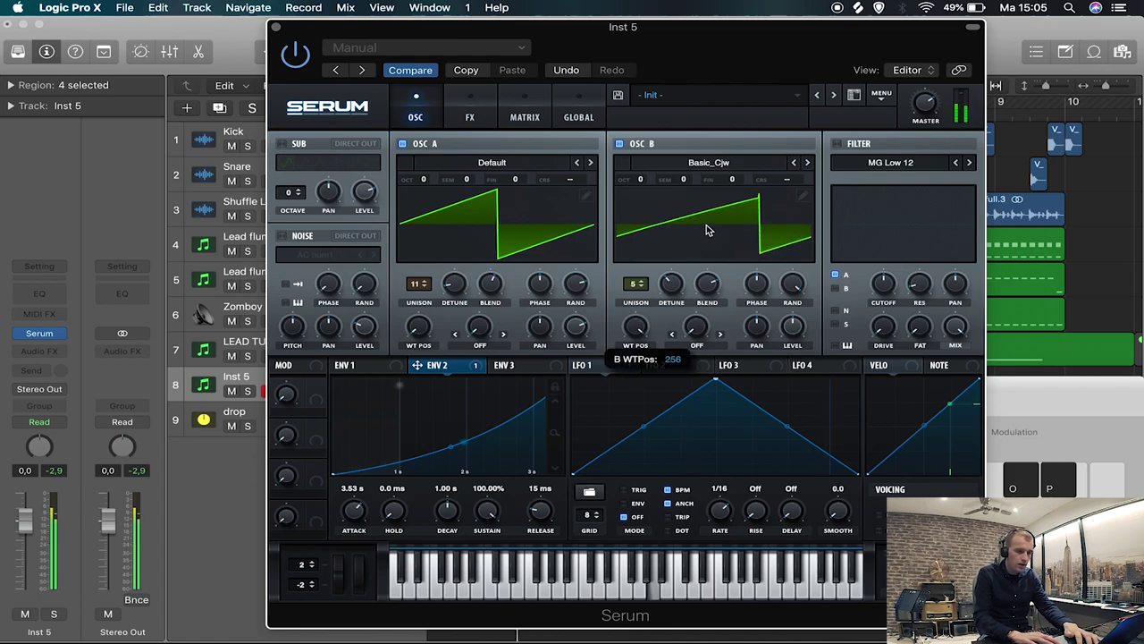
left_click(467, 100)
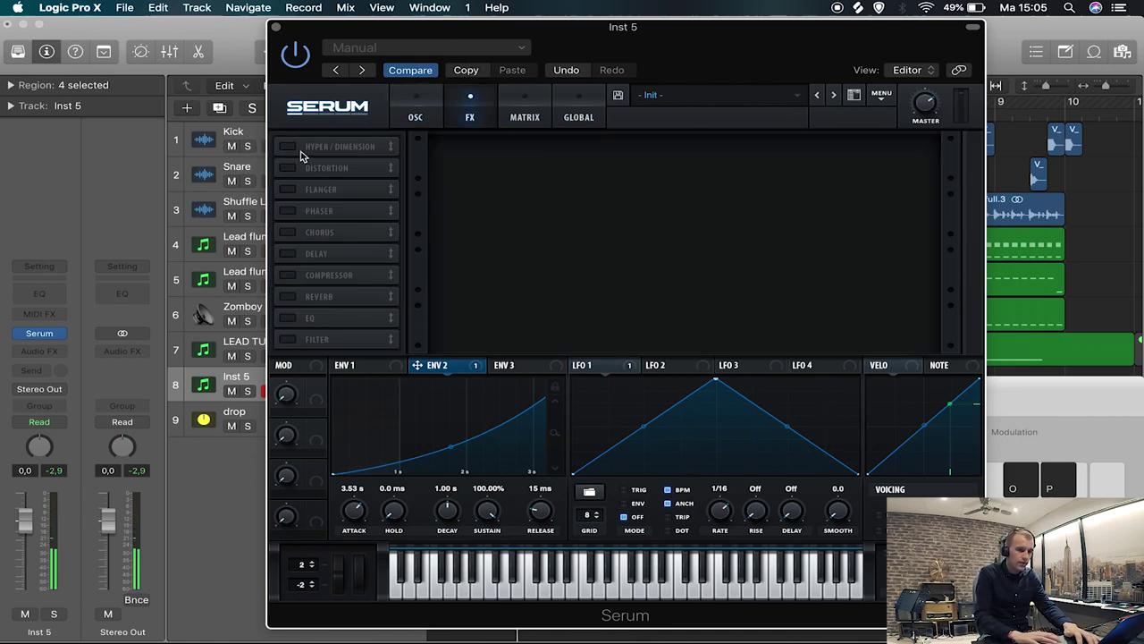
Enable a dialled-back Hyper/Dimension and Tube distortion with high drive at 83% mix.
left_click(287, 147)
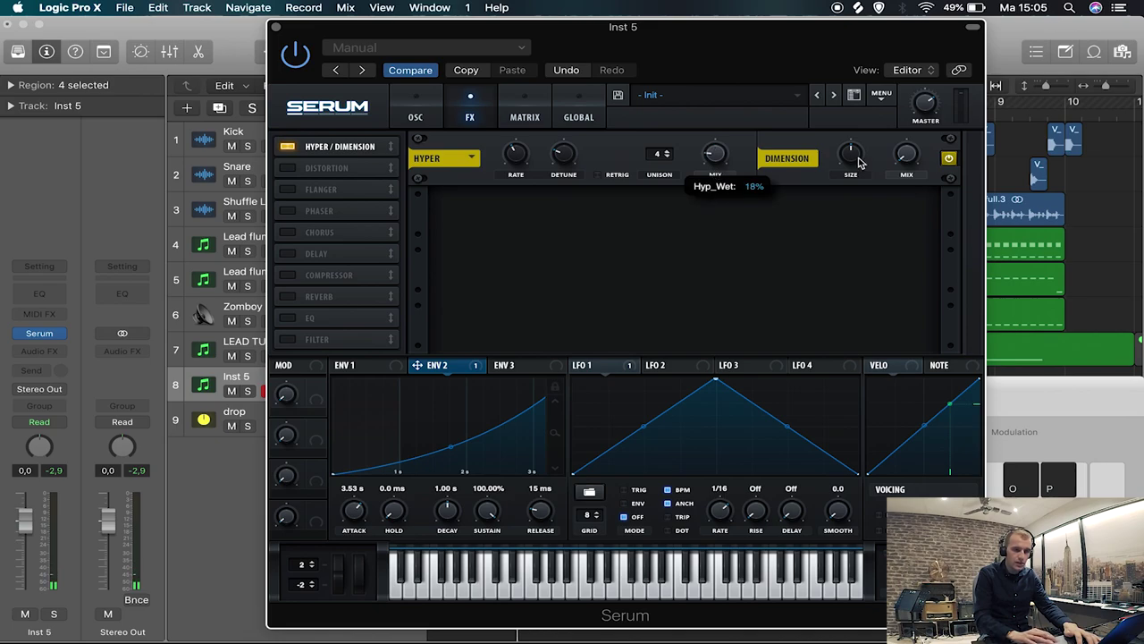
left_click_drag(860, 162, 857, 273)
left_click_drag(907, 152, 913, 128)
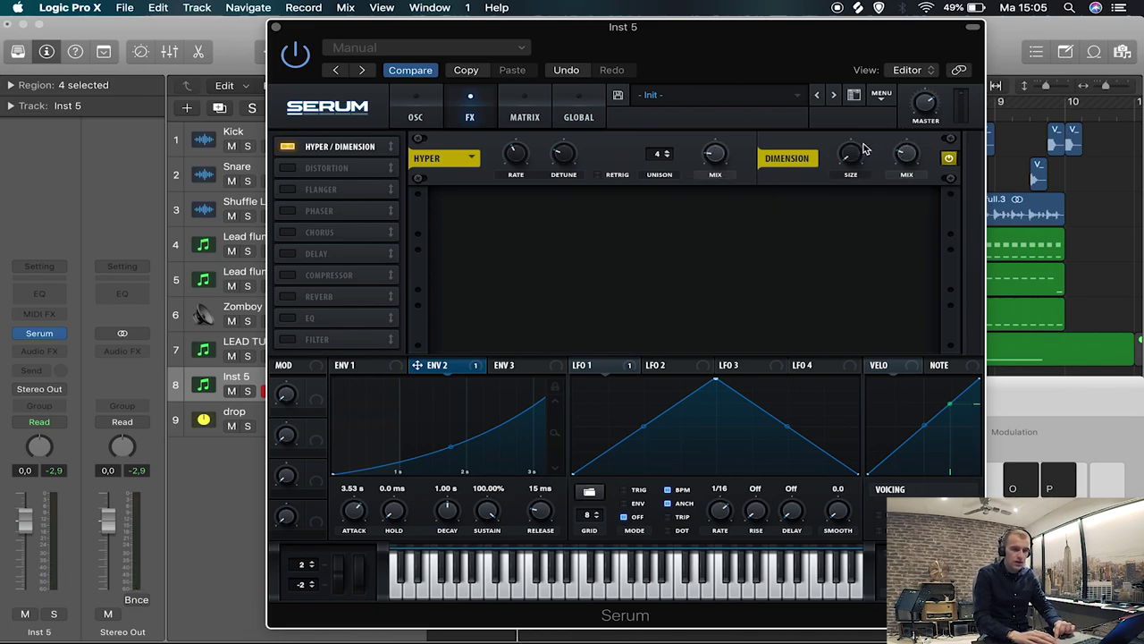
left_click(287, 168)
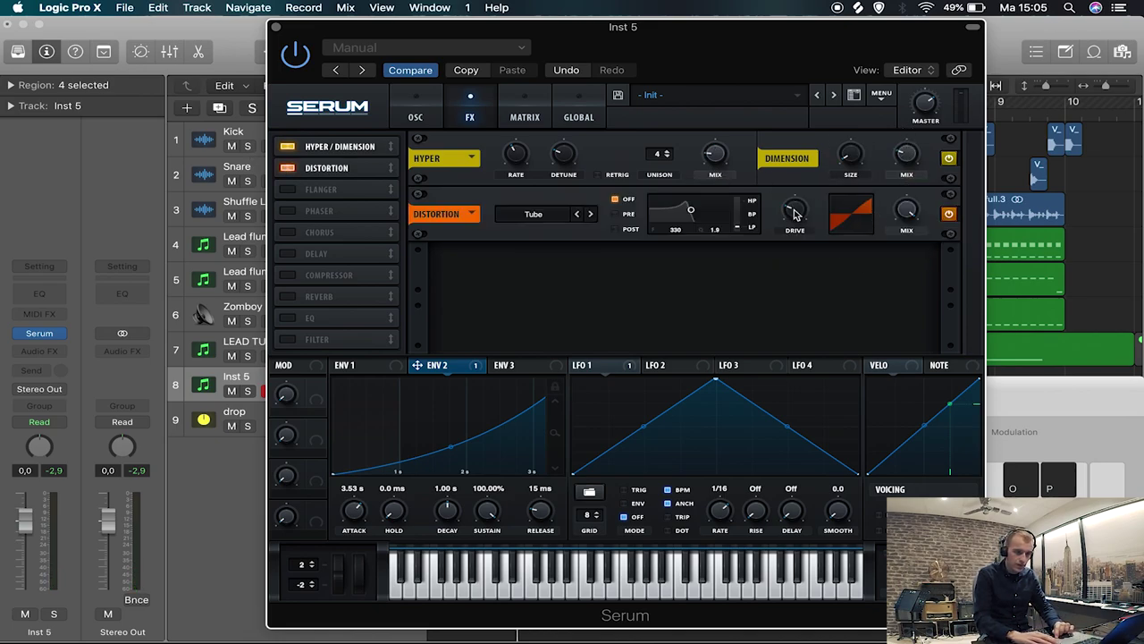
left_click_drag(793, 213, 846, 125)
left_click_drag(906, 211, 903, 235)
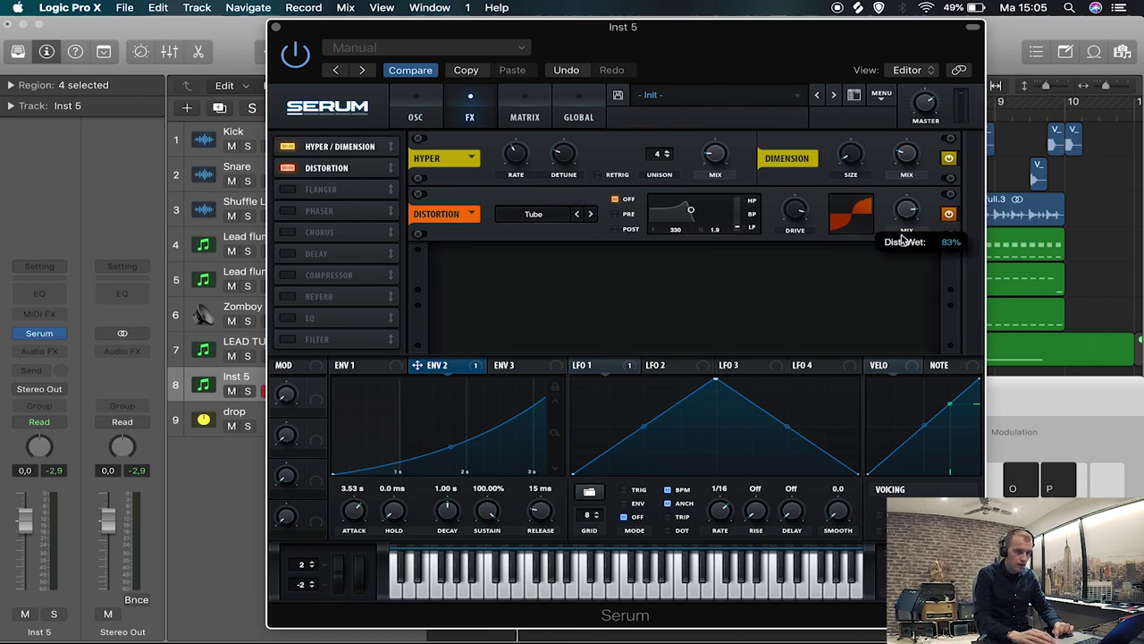
Add a multiband compressor with 3.9 dB gain and Chorus, then close Serum.
left_click(287, 275)
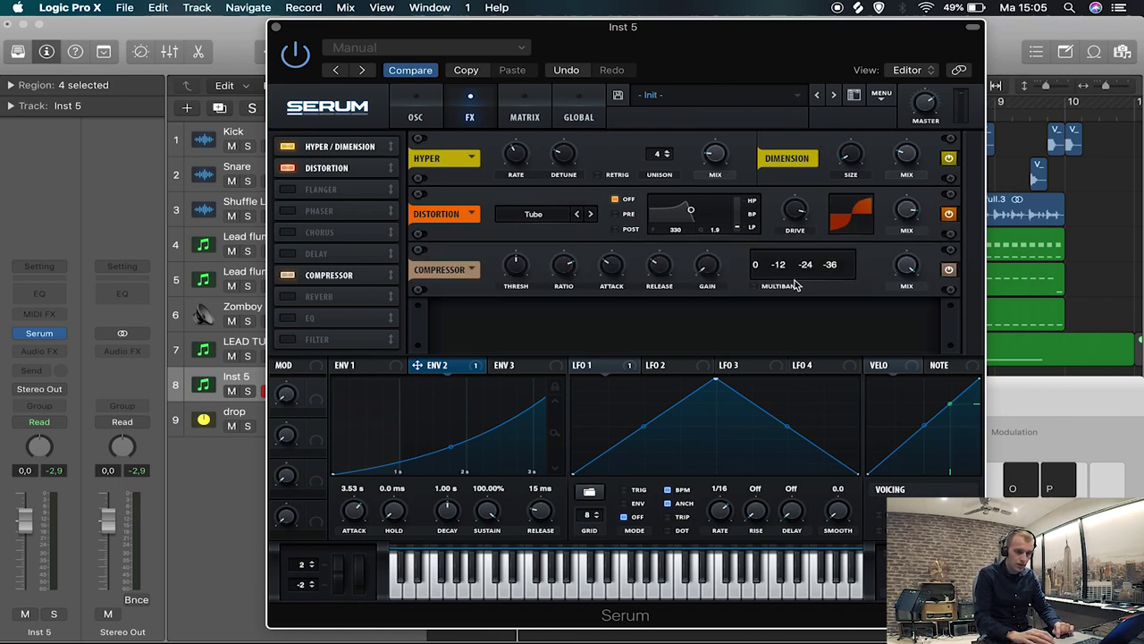
left_click(752, 287)
left_click_drag(708, 267, 706, 280)
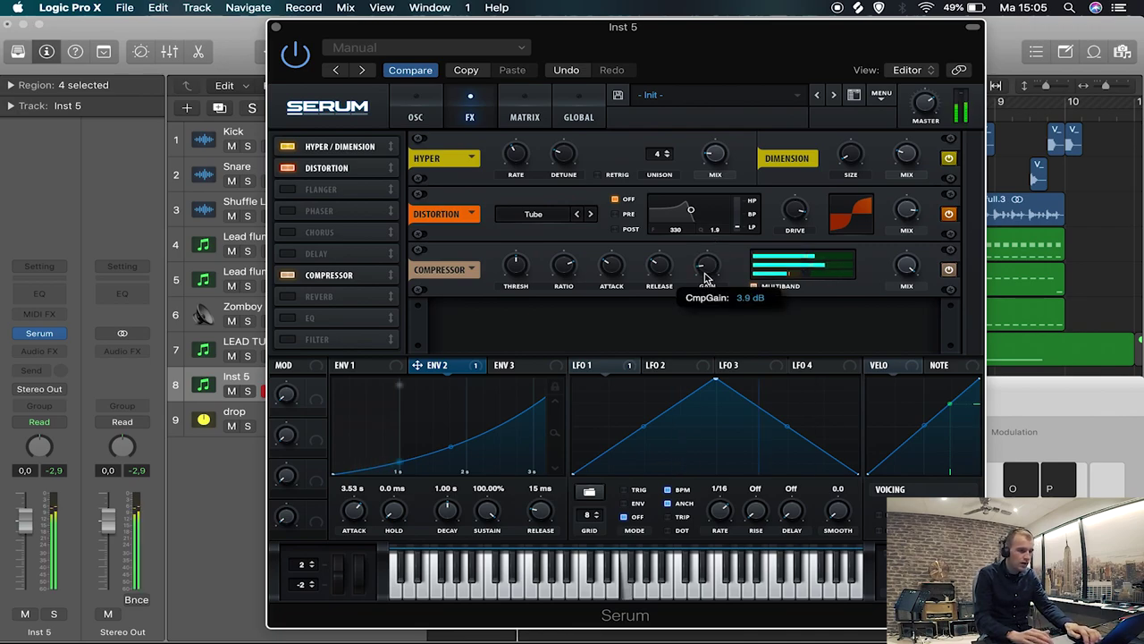
left_click(288, 231)
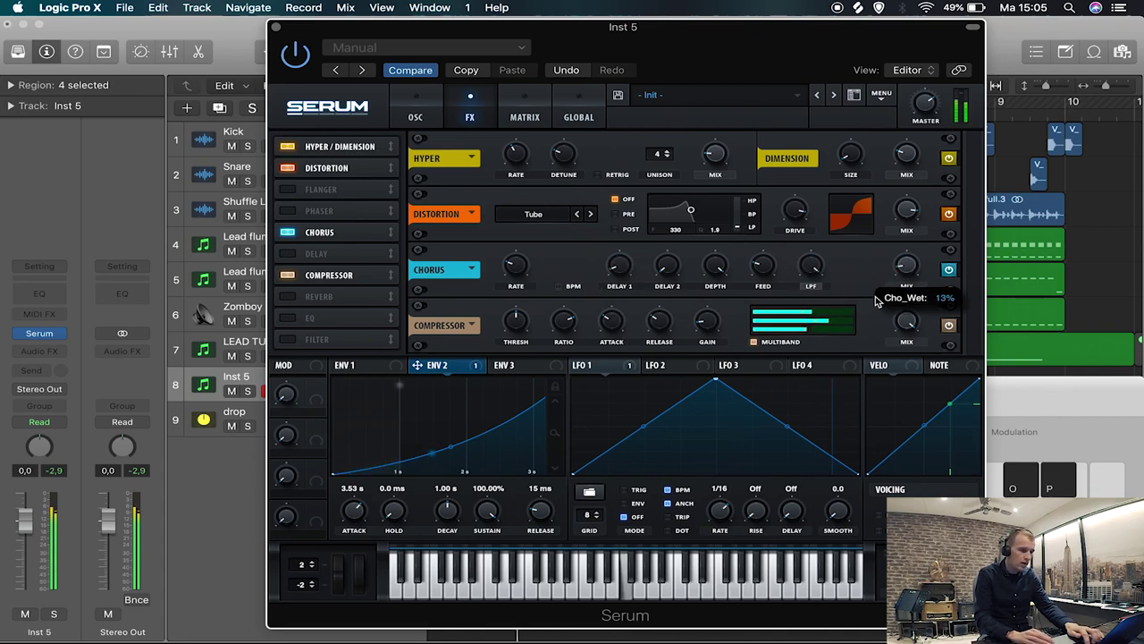
left_click(415, 115)
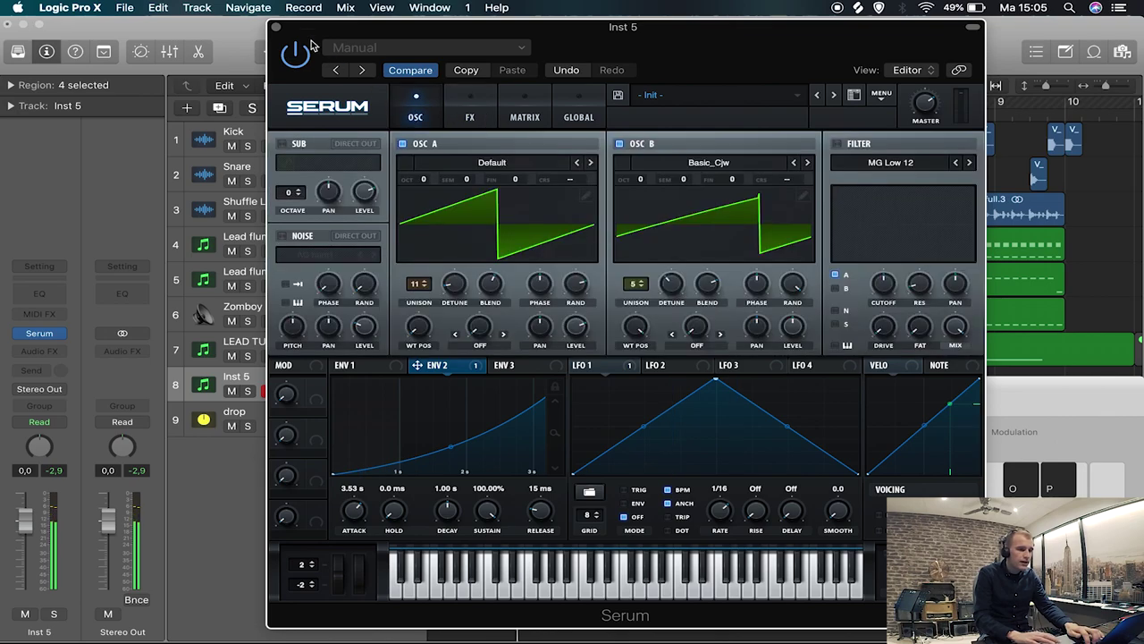
left_click(276, 28)
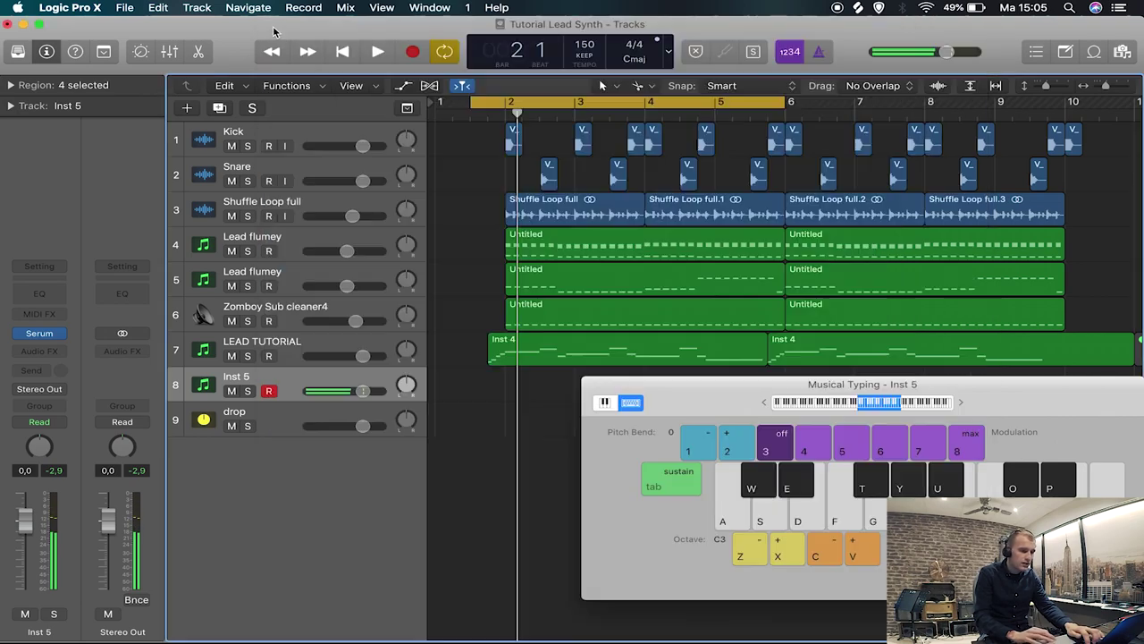
Insert Softube Saturation Knob after Serum on Inst 5, audition it, and close its window.
left_click(39, 350)
mouse_move(97, 615)
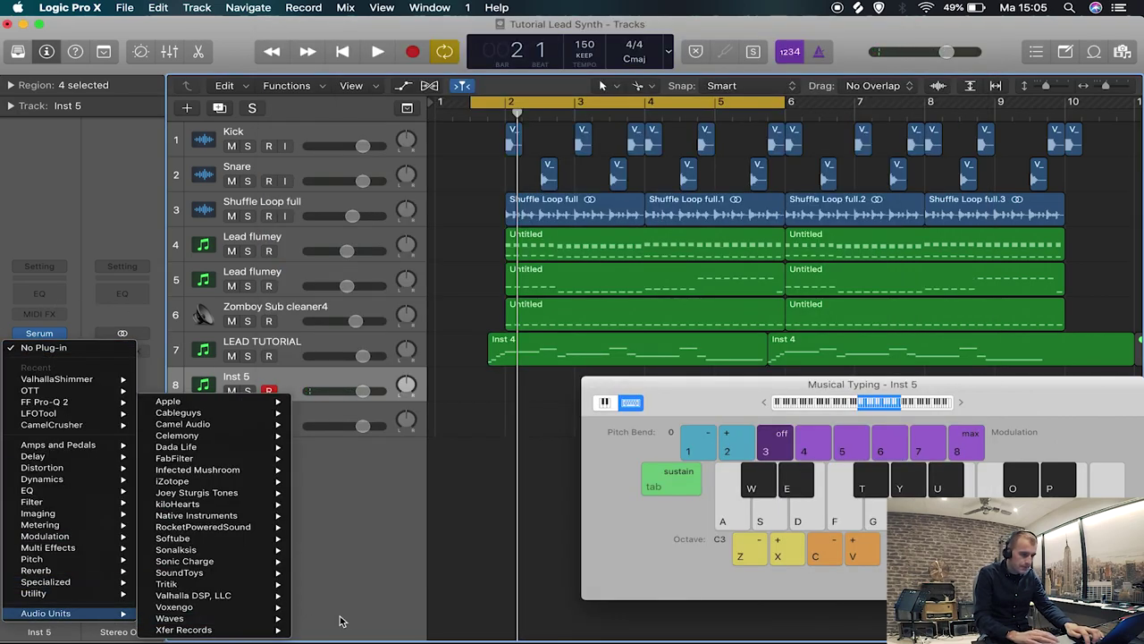
mouse_move(230, 573)
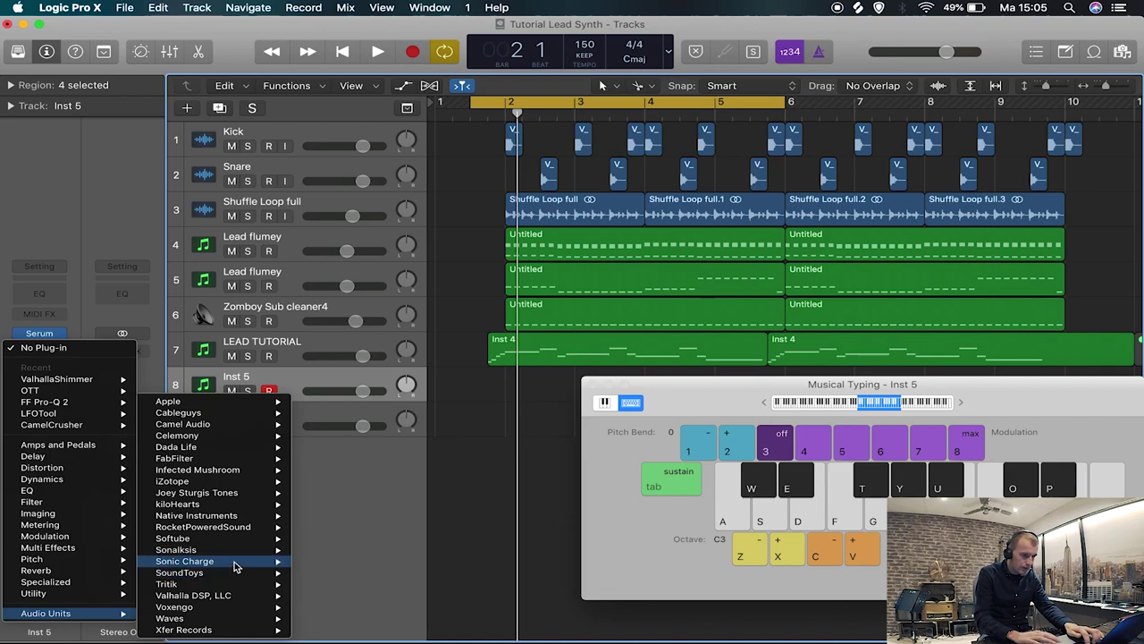
mouse_move(241, 550)
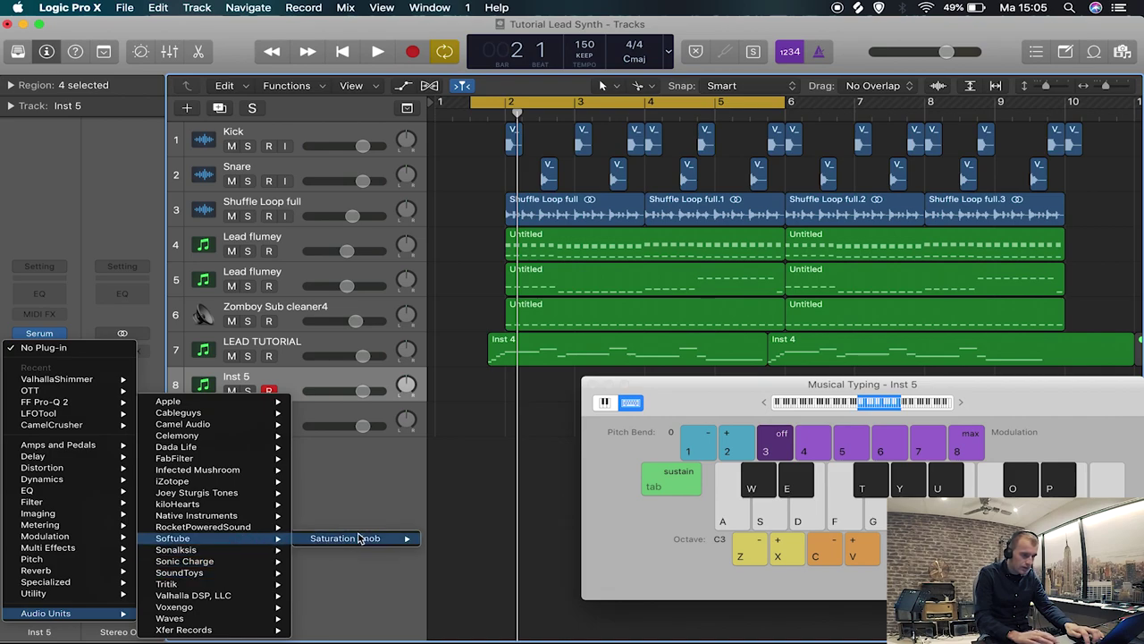
mouse_move(367, 540)
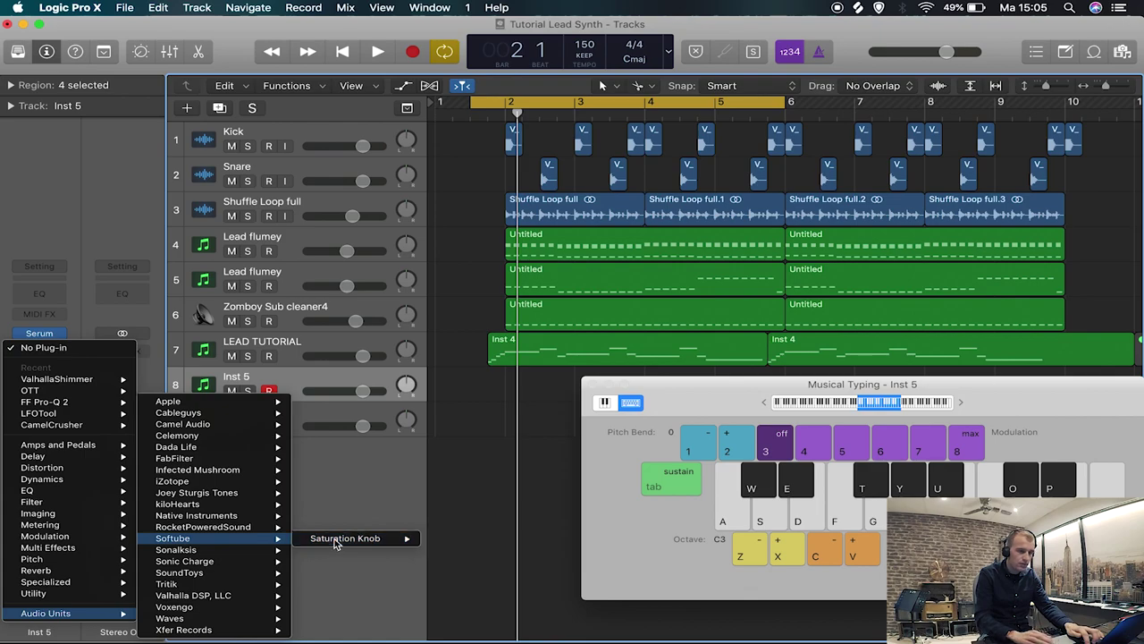
left_click(682, 274)
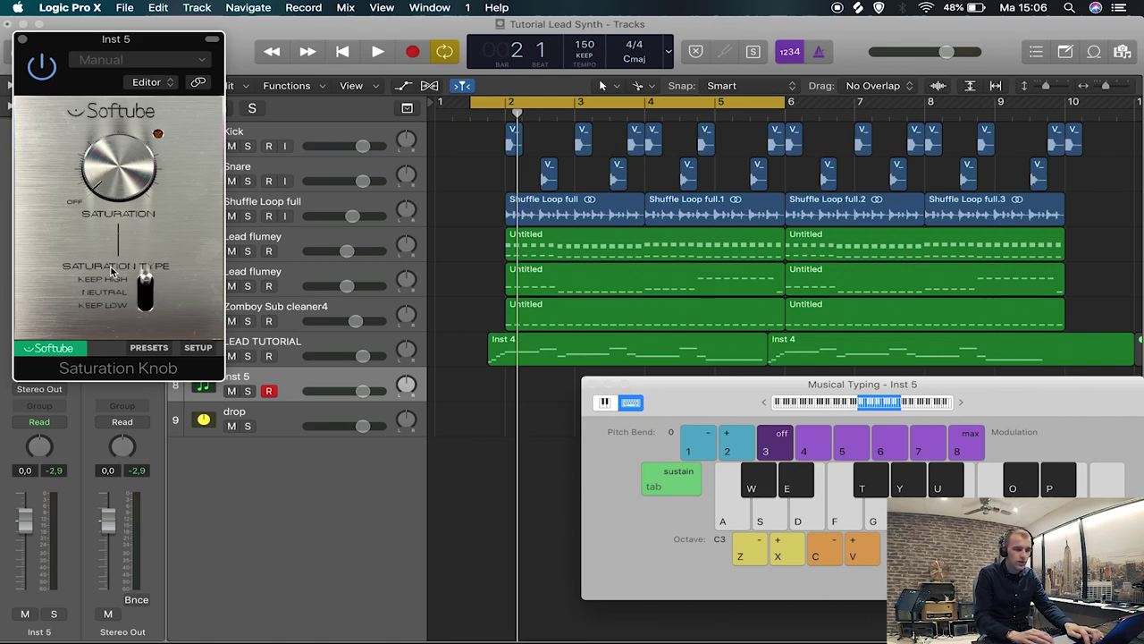
key("f")
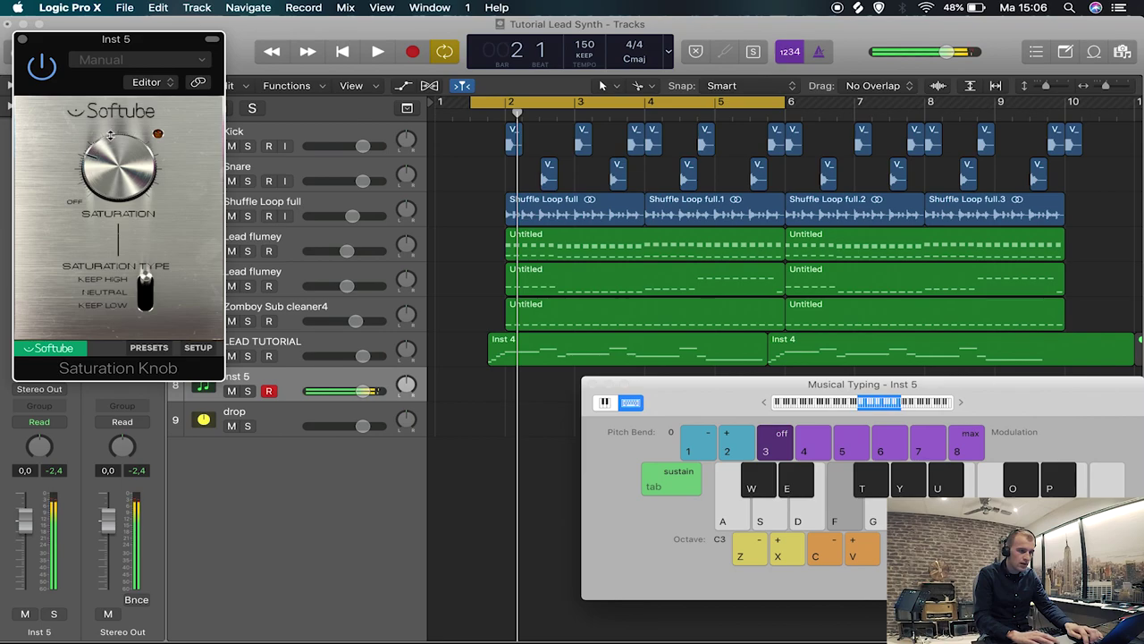
key("f")
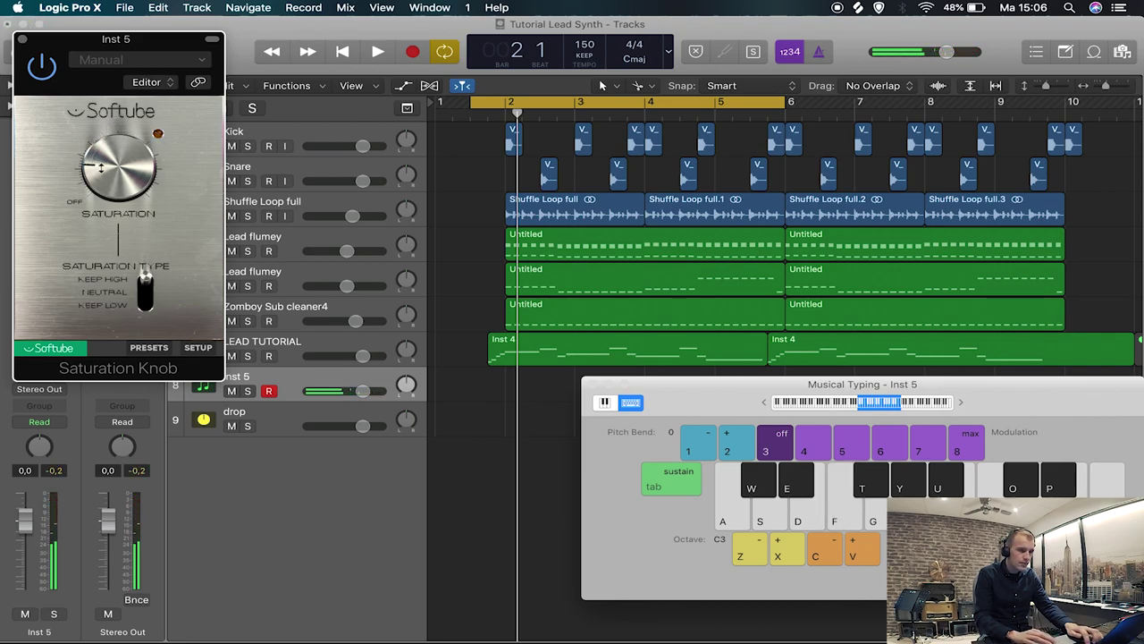
left_click(22, 39)
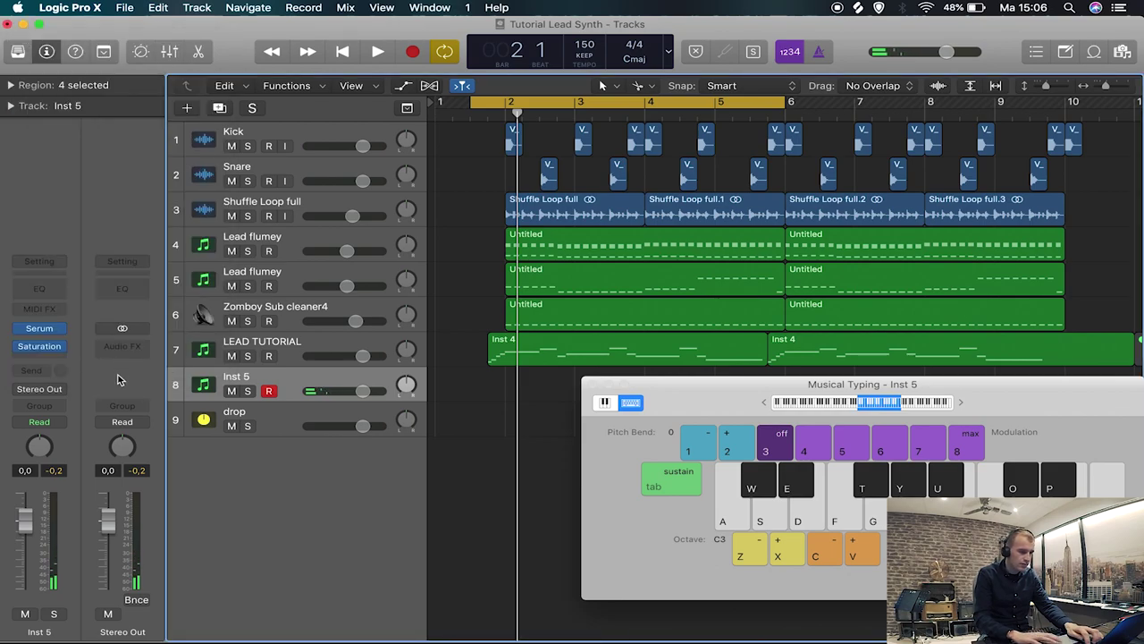
Insert Xfer OTT after the Saturation Knob on Inst 5.
left_click(54, 358)
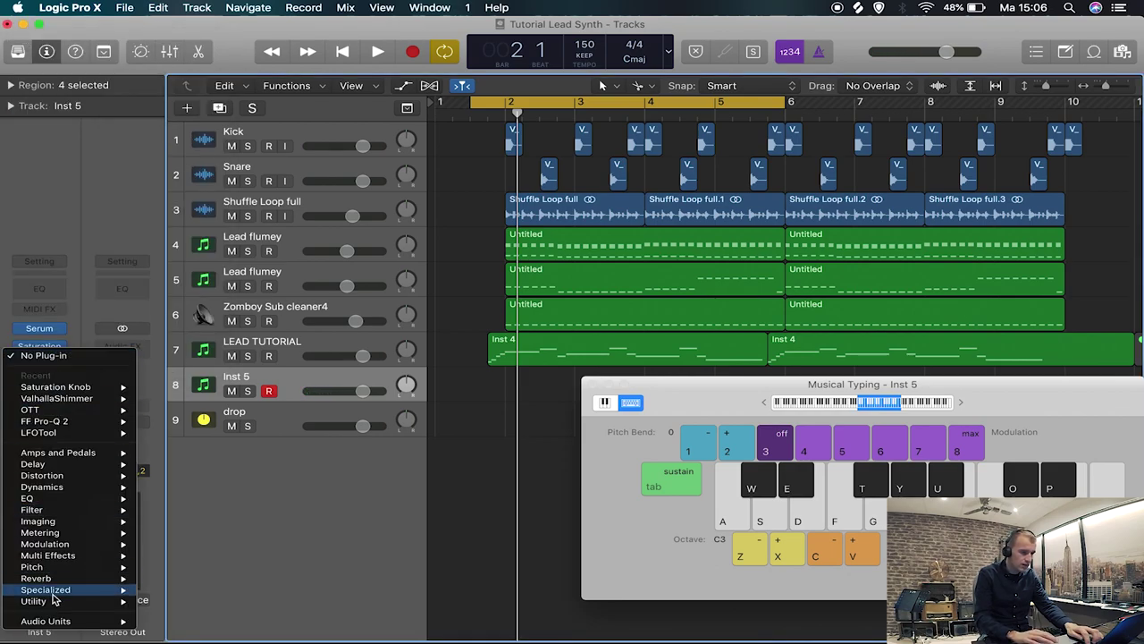
left_click(66, 198)
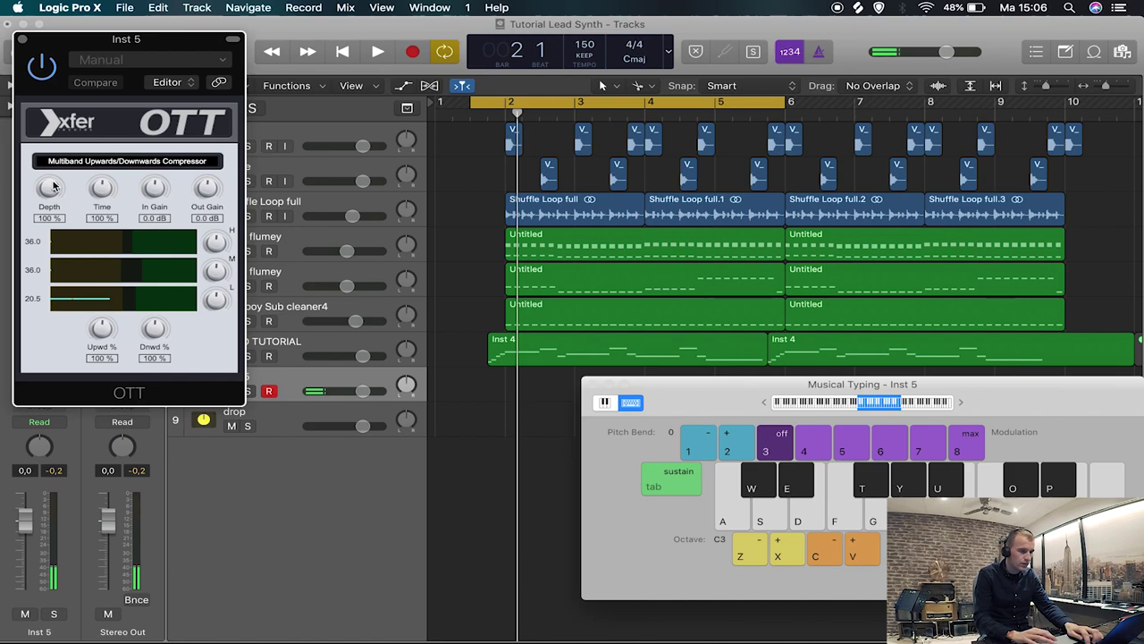
key("g")
left_click(22, 39)
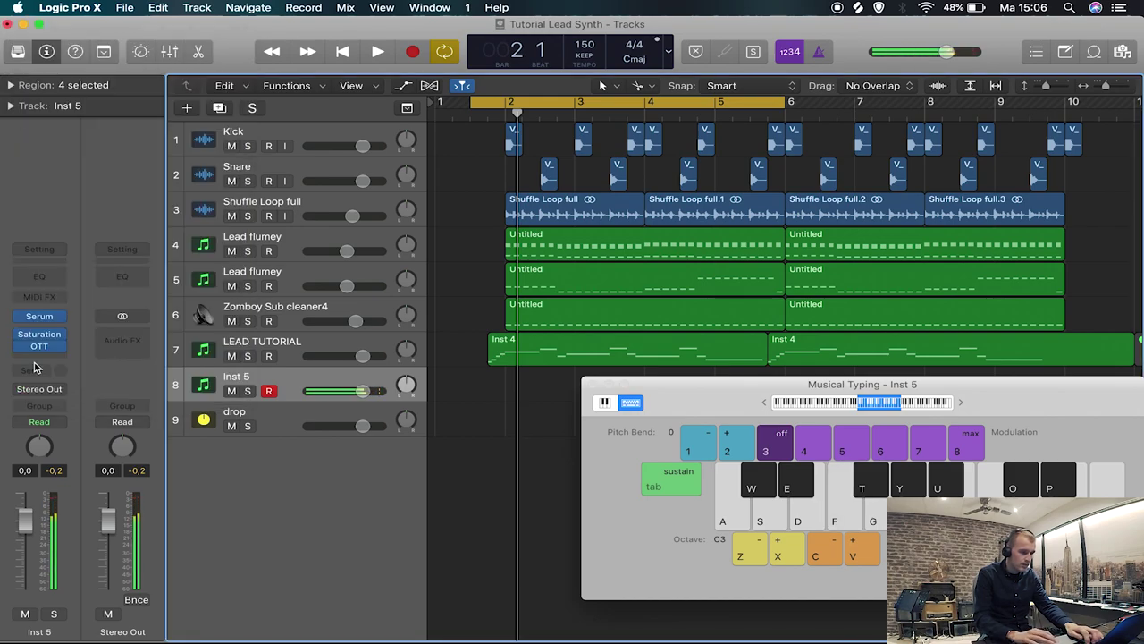
Add a -12.8 dB send from Inst 5 to the Bus 4 ValhallaShimmer aux.
left_click(38, 369)
mouse_move(68, 454)
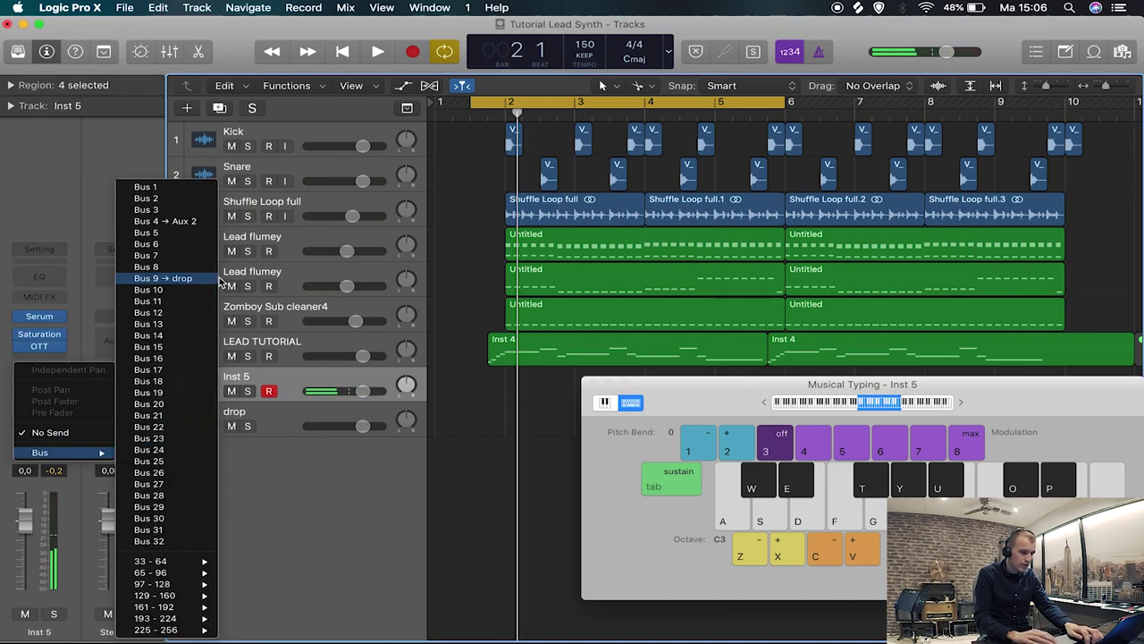
left_click(179, 221)
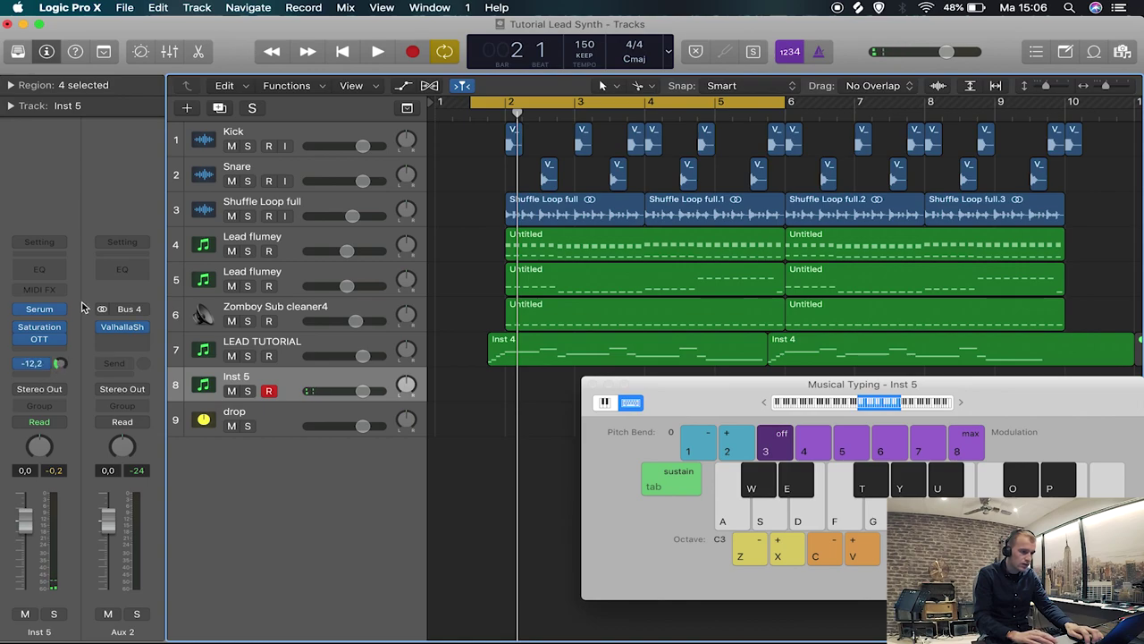
key("f")
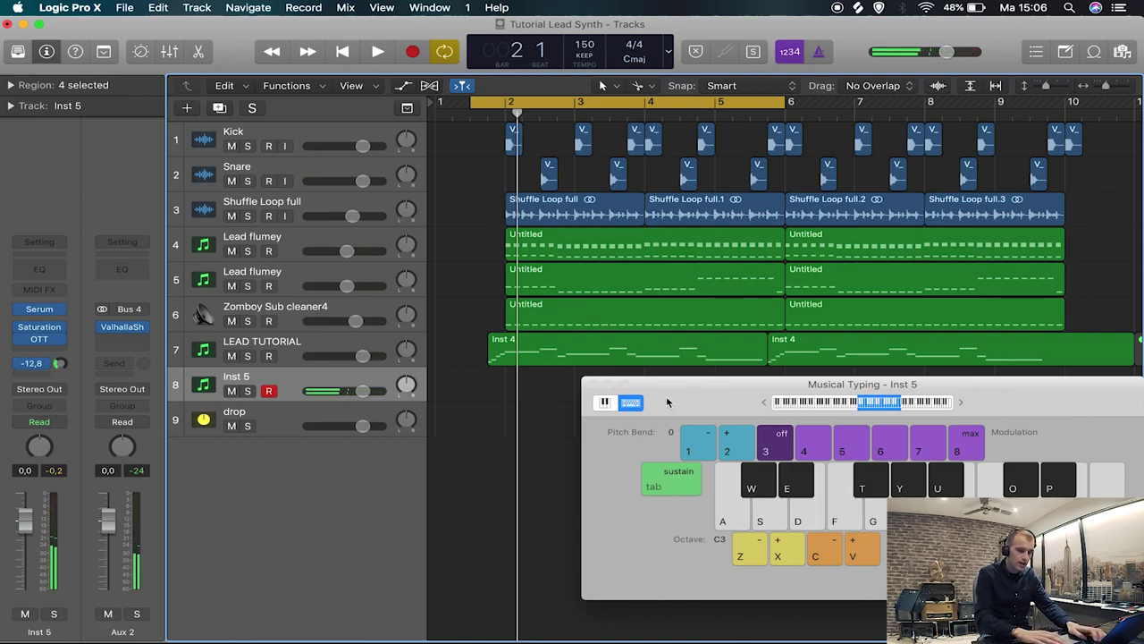
Move both Inst 4 regions onto the Inst 5 track and play them soloed.
key("super+k")
left_click_drag(856, 403, 543, 384)
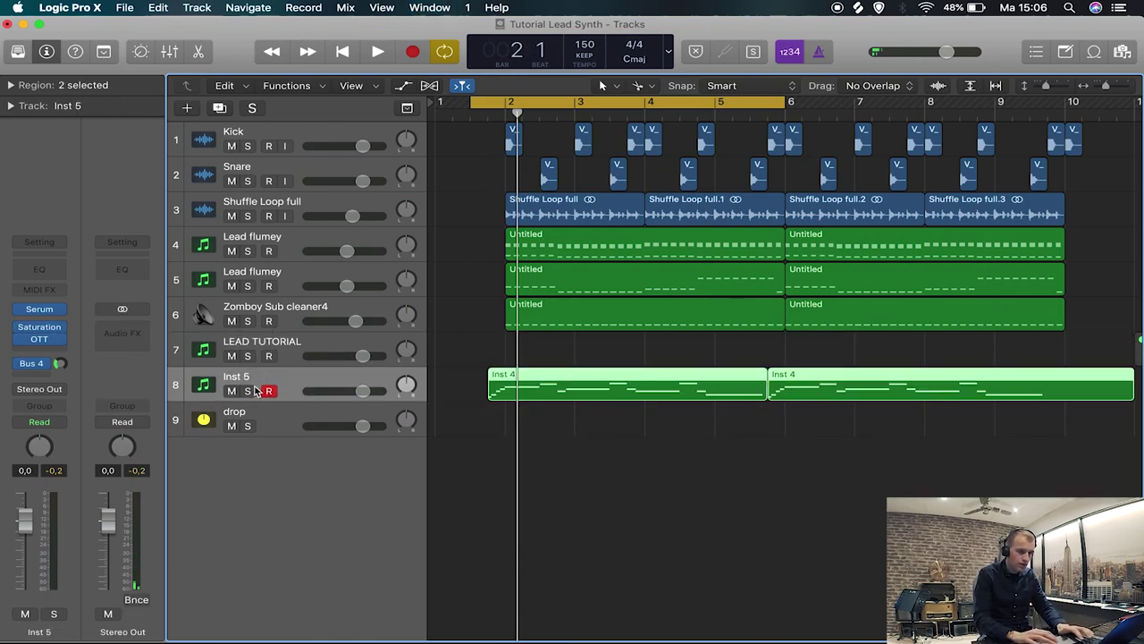
key("space")
left_click(249, 393)
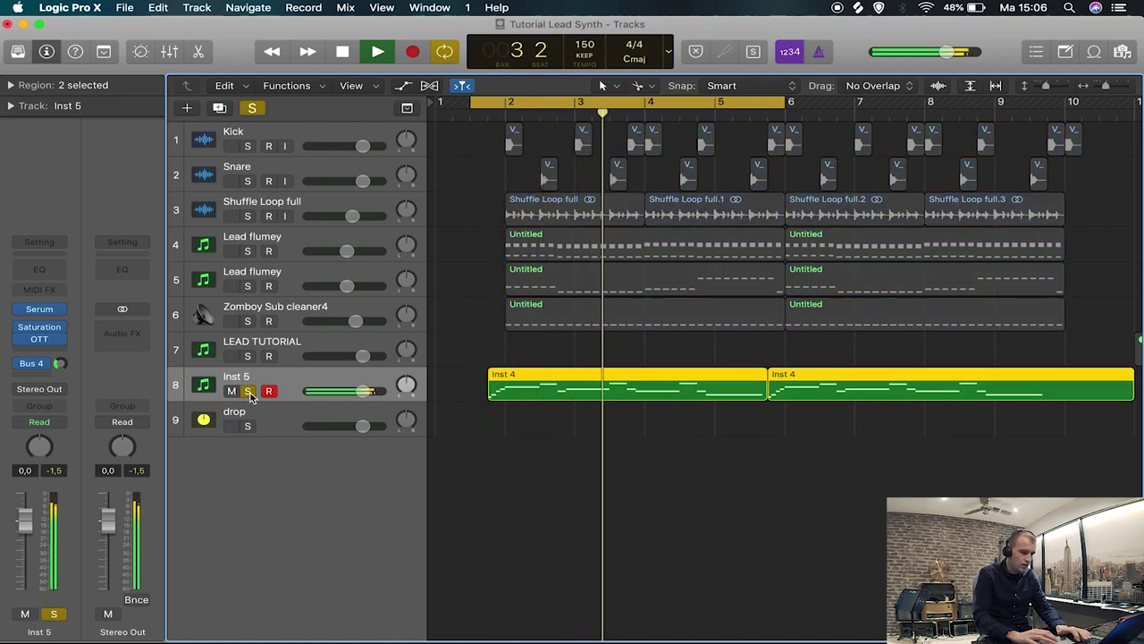
Stop playback with Inst 5 kept soloed and reopen Serum's modulation matrix.
key("space")
left_click(249, 393)
left_click(249, 393)
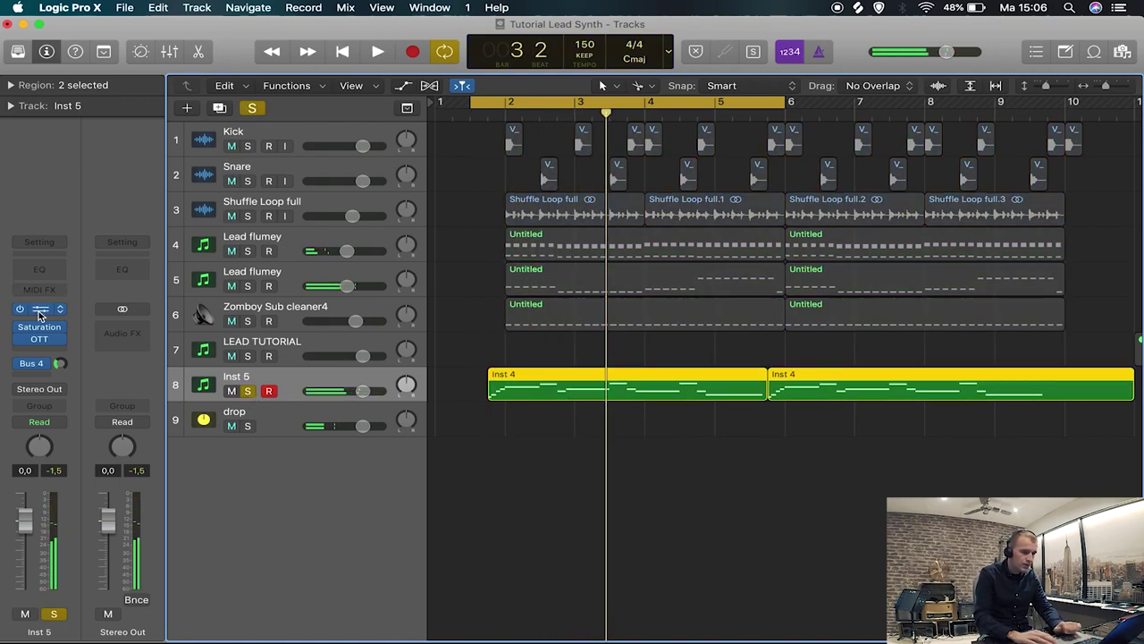
left_click(39, 312)
left_click(524, 112)
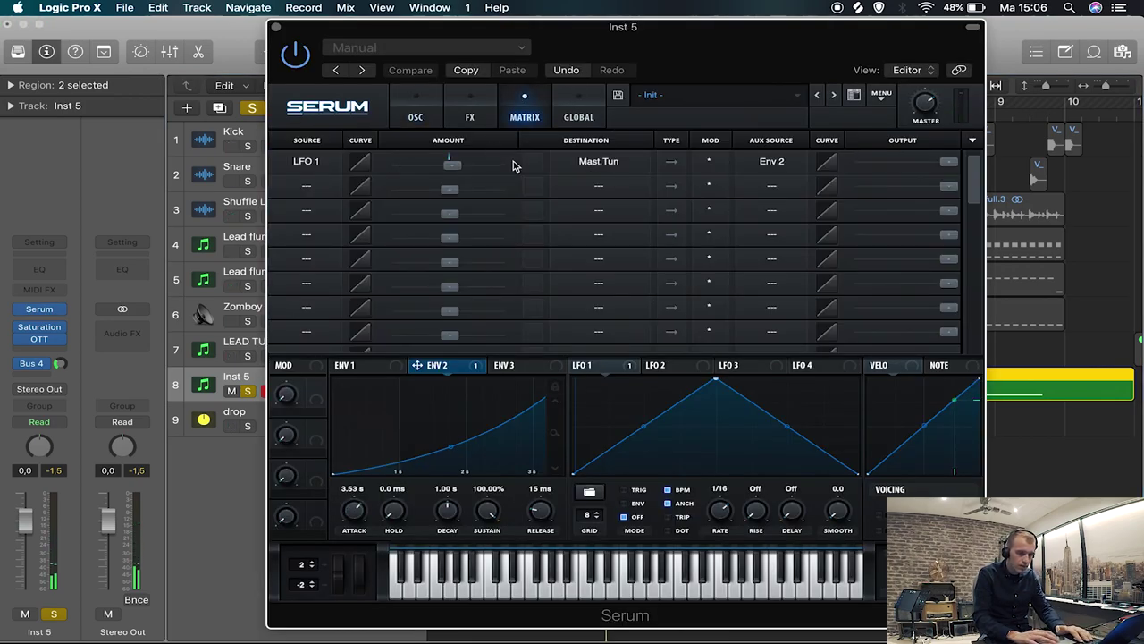
Set LFO 1's master-tune modulation to bipolar, keeping LFO 1 a full triangle.
left_click(671, 161)
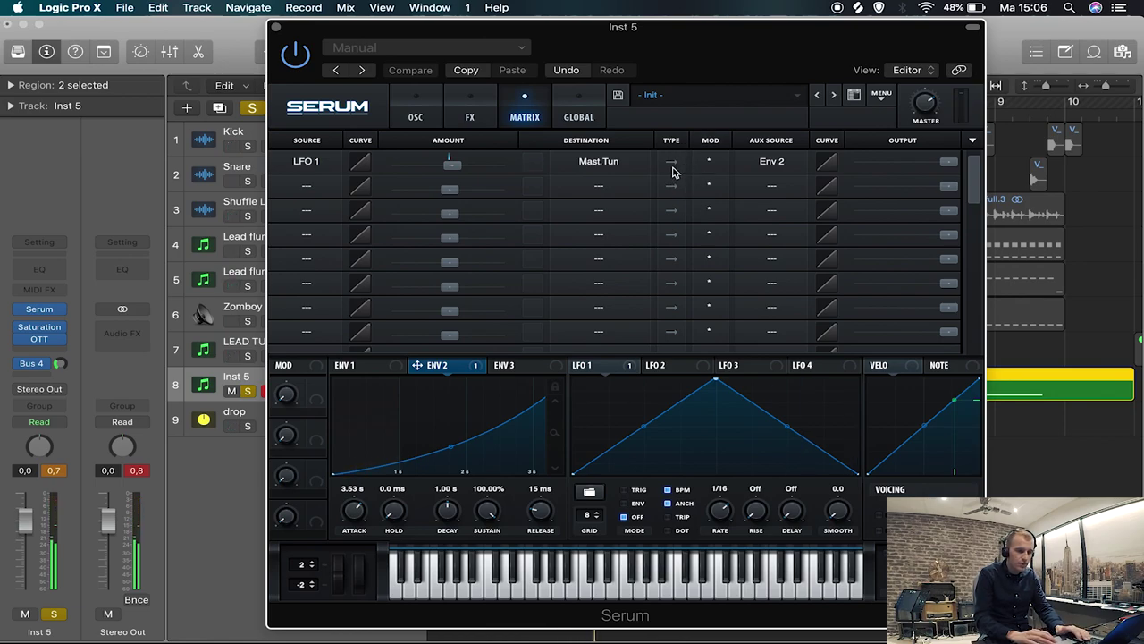
left_click(676, 163)
left_click(671, 163)
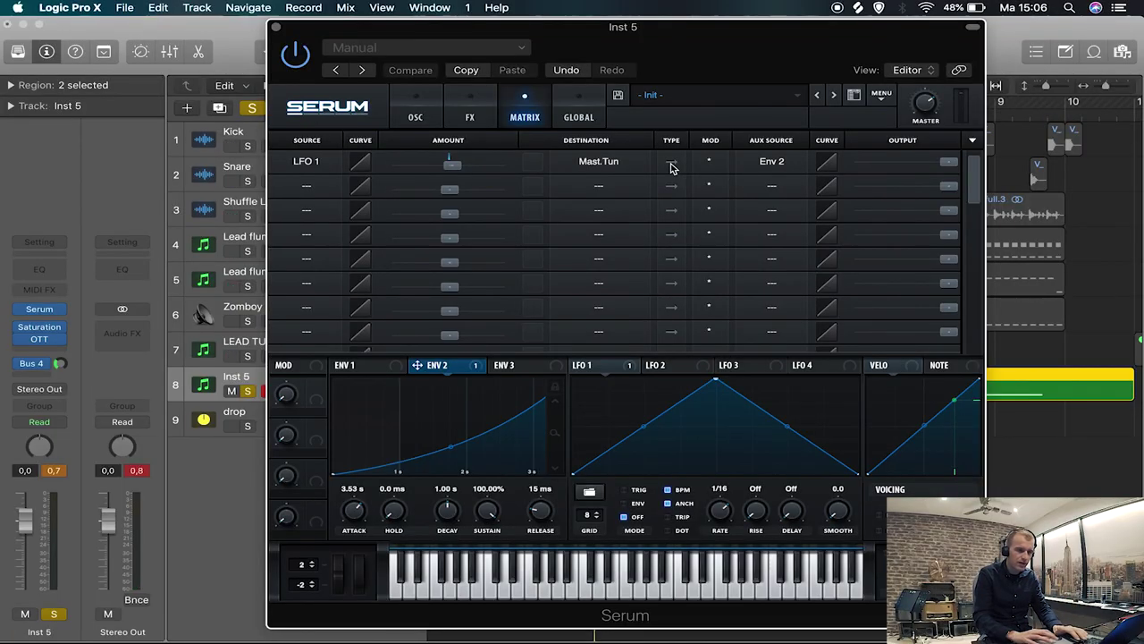
left_click(676, 166)
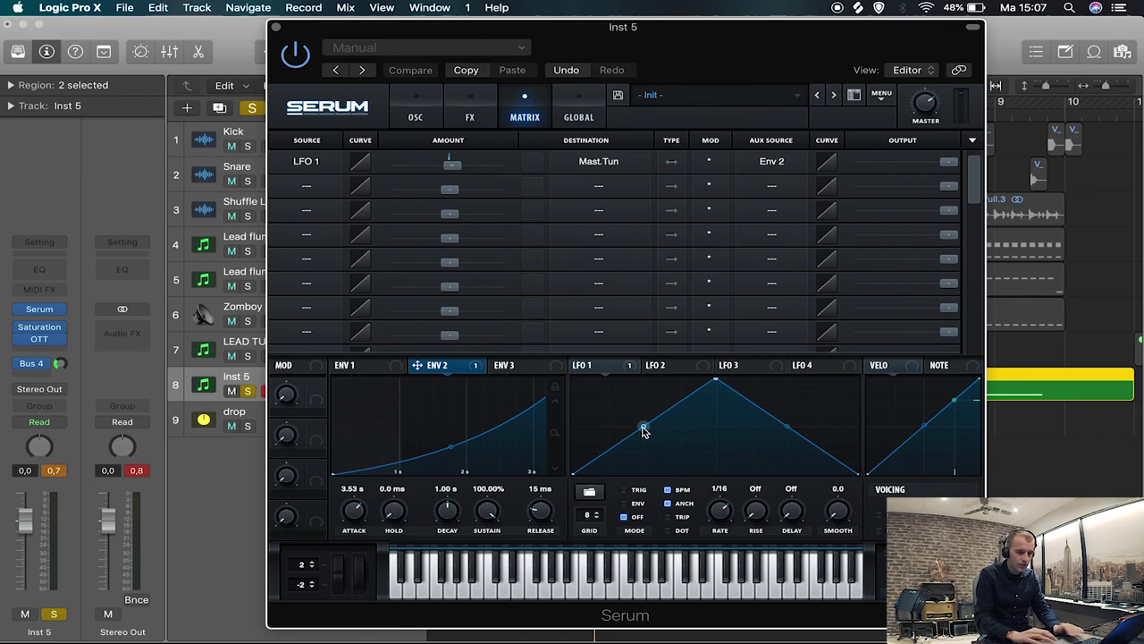
left_click(672, 163)
left_click(671, 163)
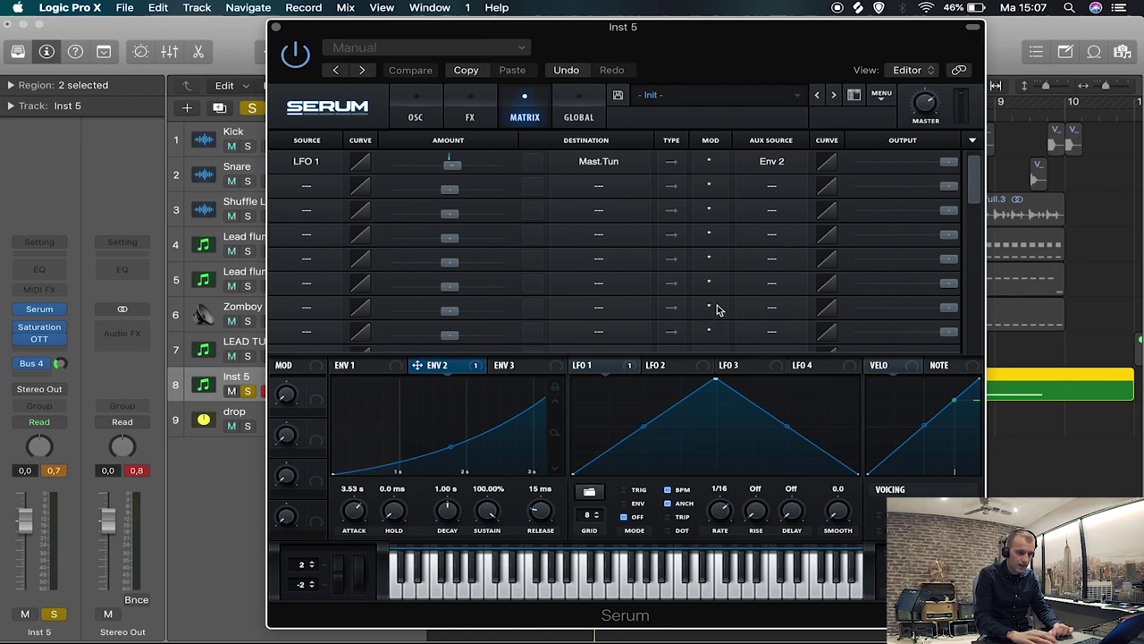
left_click_drag(573, 475, 572, 429)
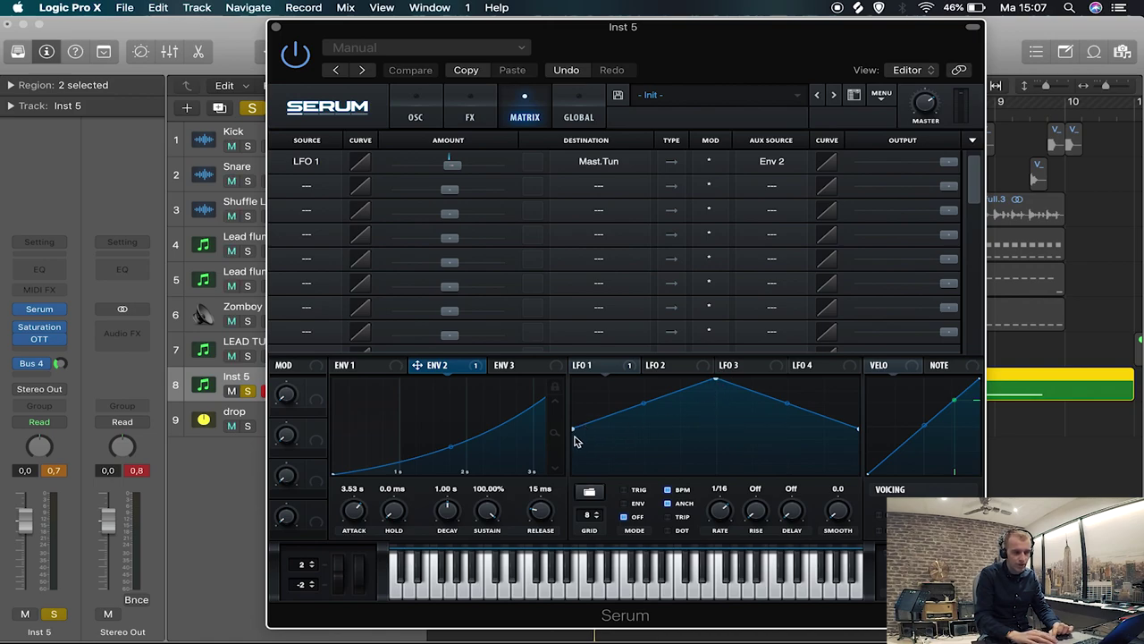
left_click_drag(573, 430, 573, 473)
left_click(672, 162)
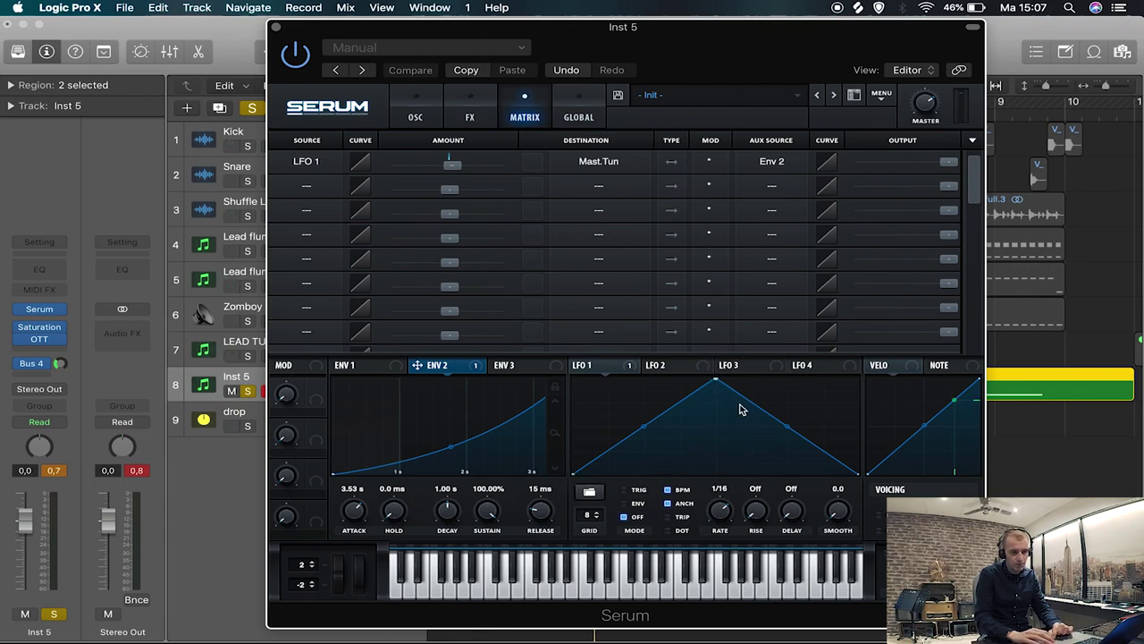
Close Serum, play the project to hear the tremolo, and deselect the two Inst 4 regions.
key("v")
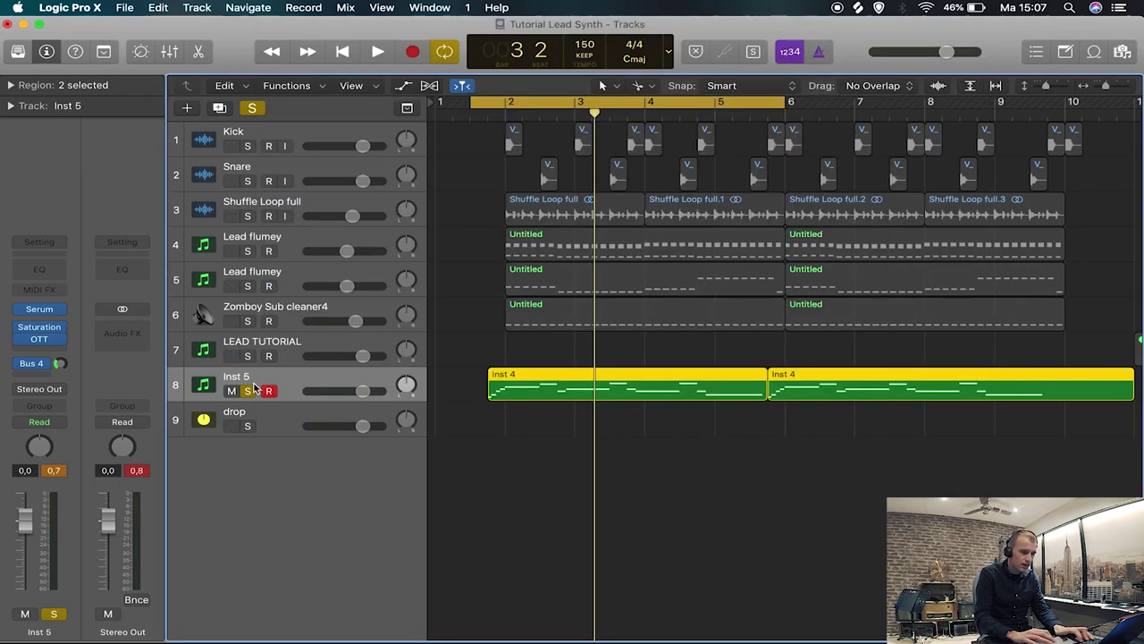
key("space")
left_click(573, 348)
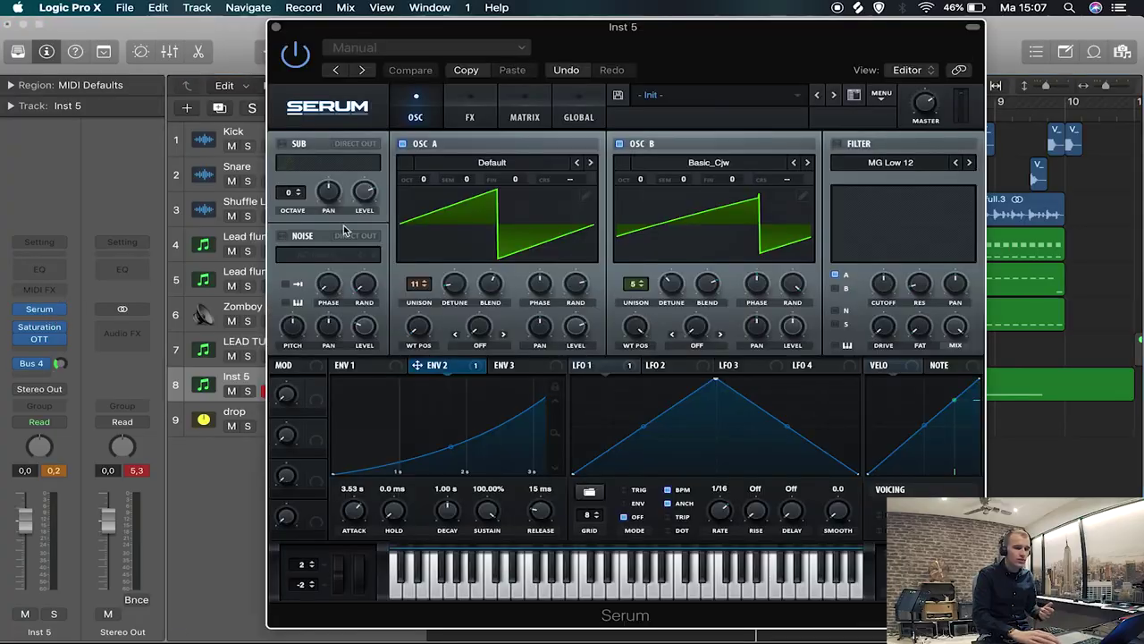
In Serum's Matrix, set the LFO 1 to Mast.Tun routing to bipolar, keeping non-inverted Env 2 scaling.
left_click(524, 112)
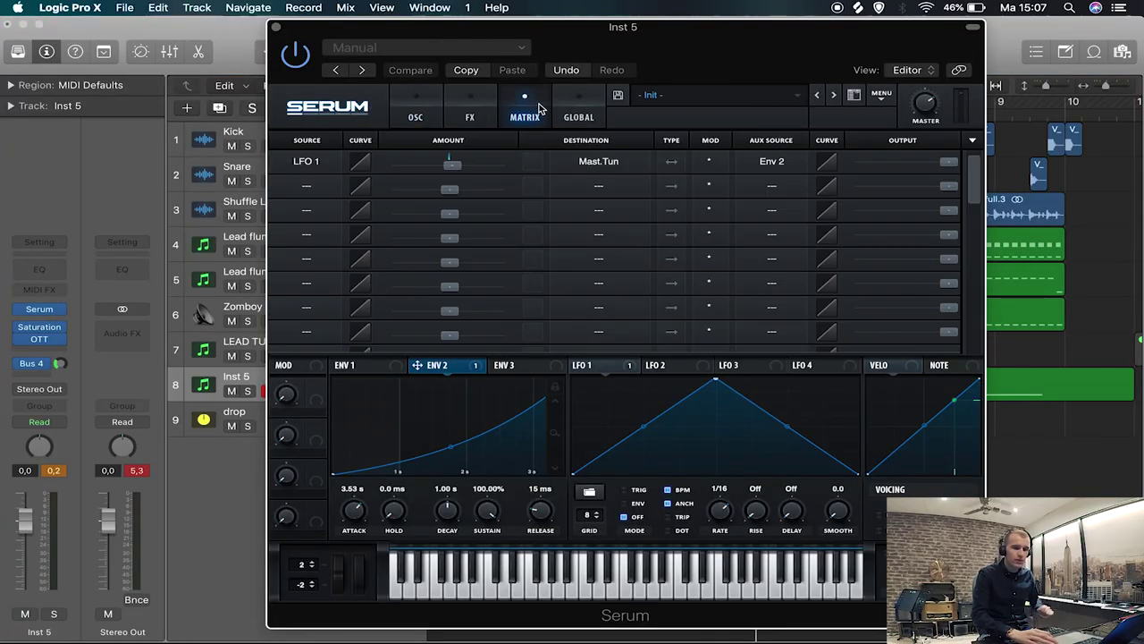
left_click(672, 162)
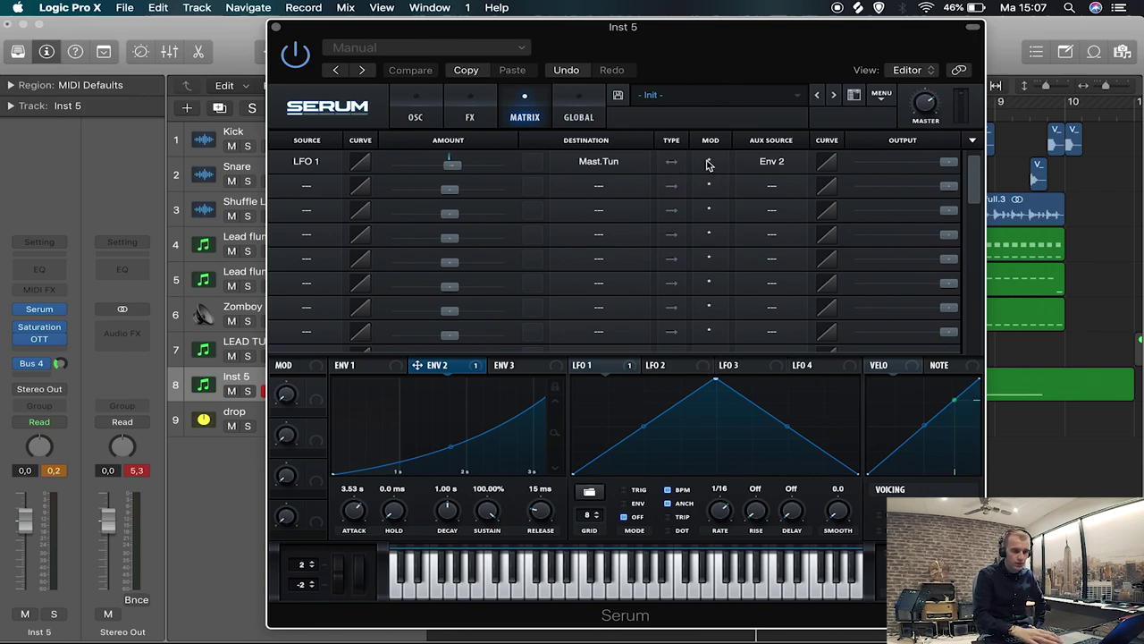
left_click(711, 162)
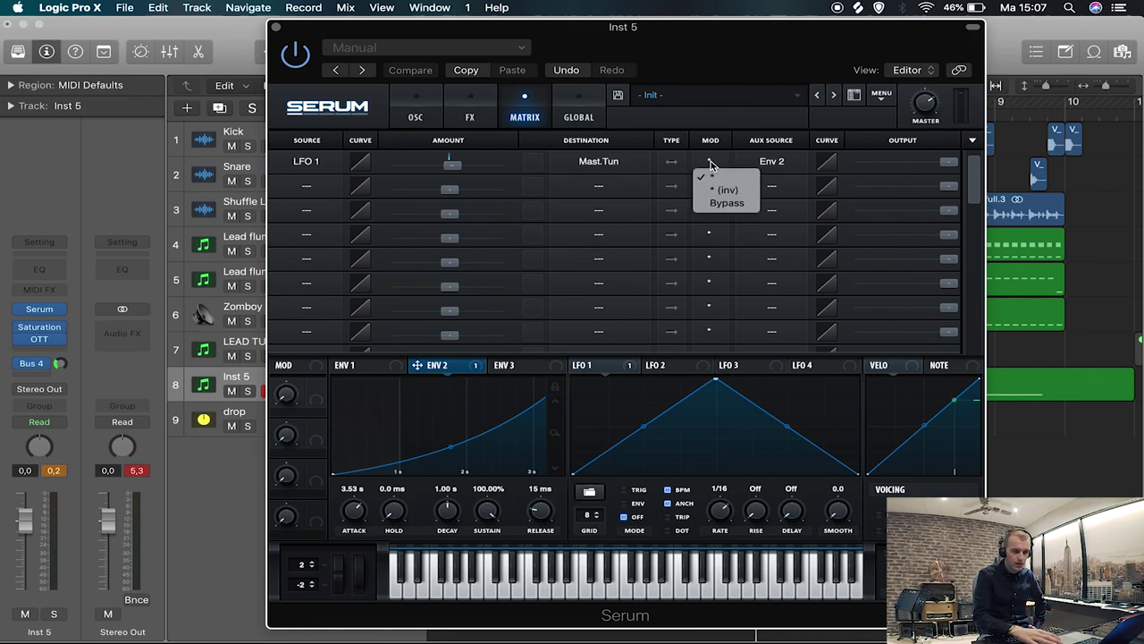
left_click(749, 196)
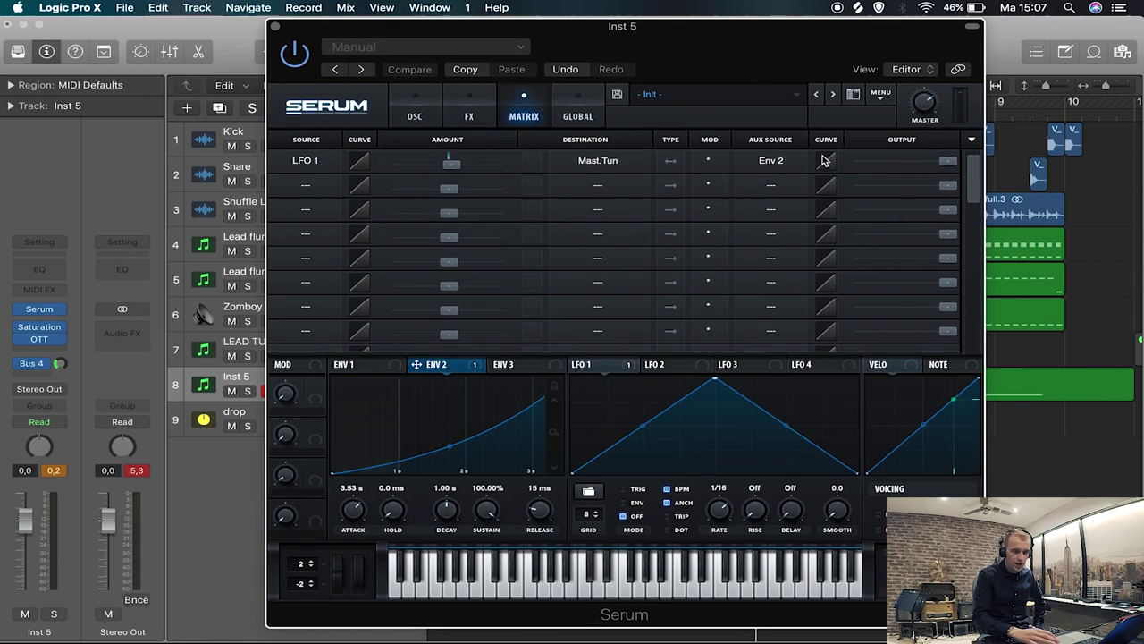